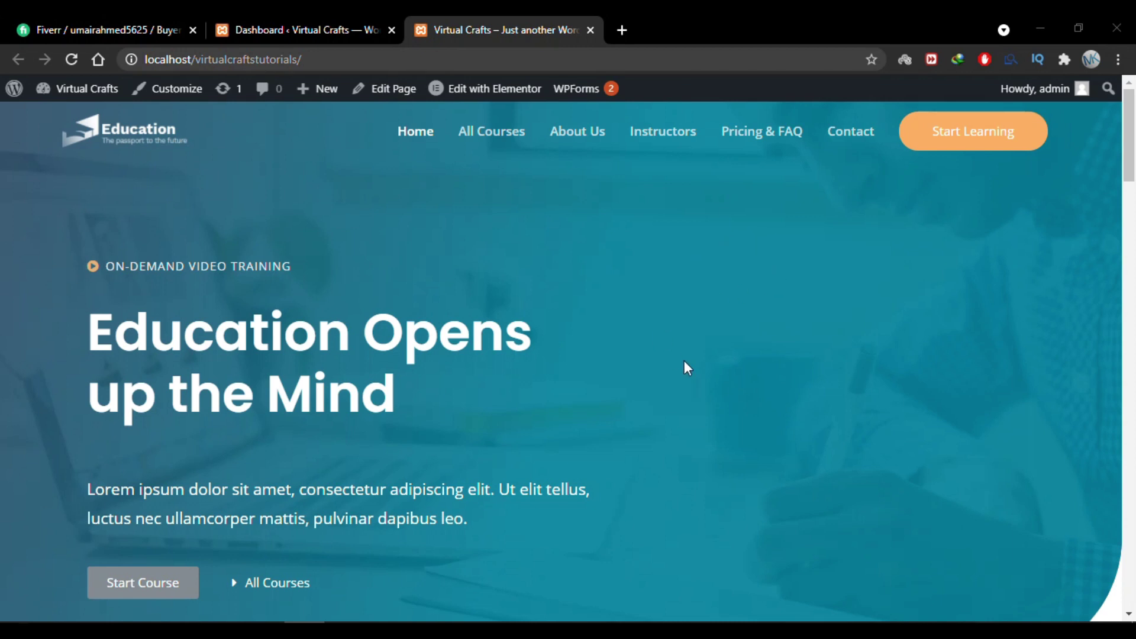
Examine the hero section of the Education home page.
scroll(739, 332, down, 1)
scroll(738, 332, up, 1)
scroll(730, 402, down, 1)
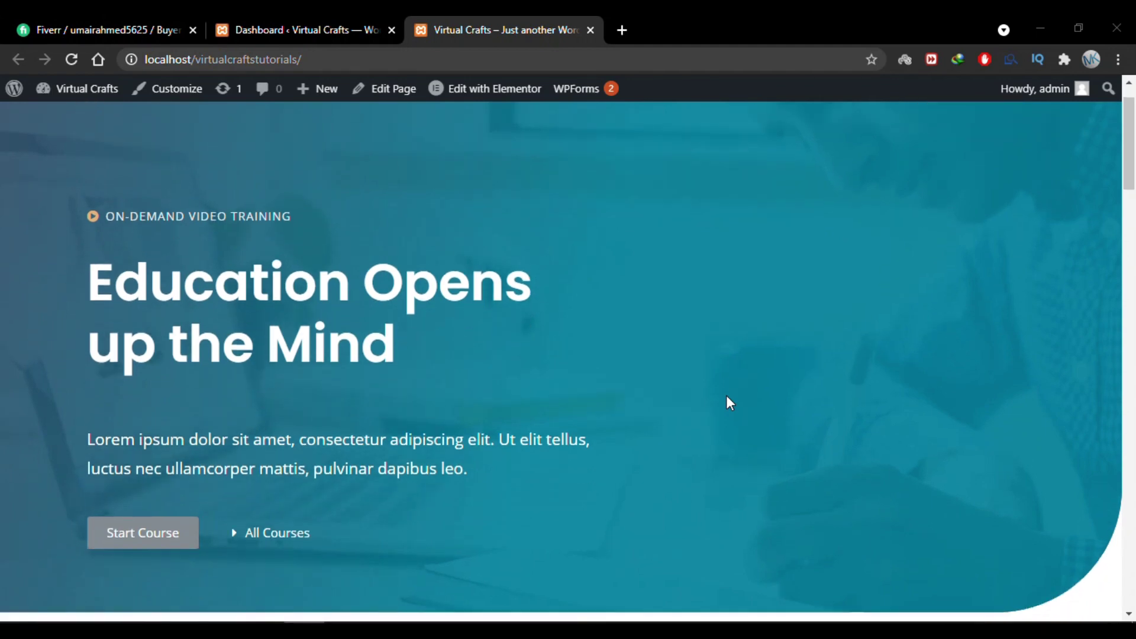
scroll(727, 396, down, 3)
scroll(728, 397, up, 4)
scroll(728, 397, down, 1)
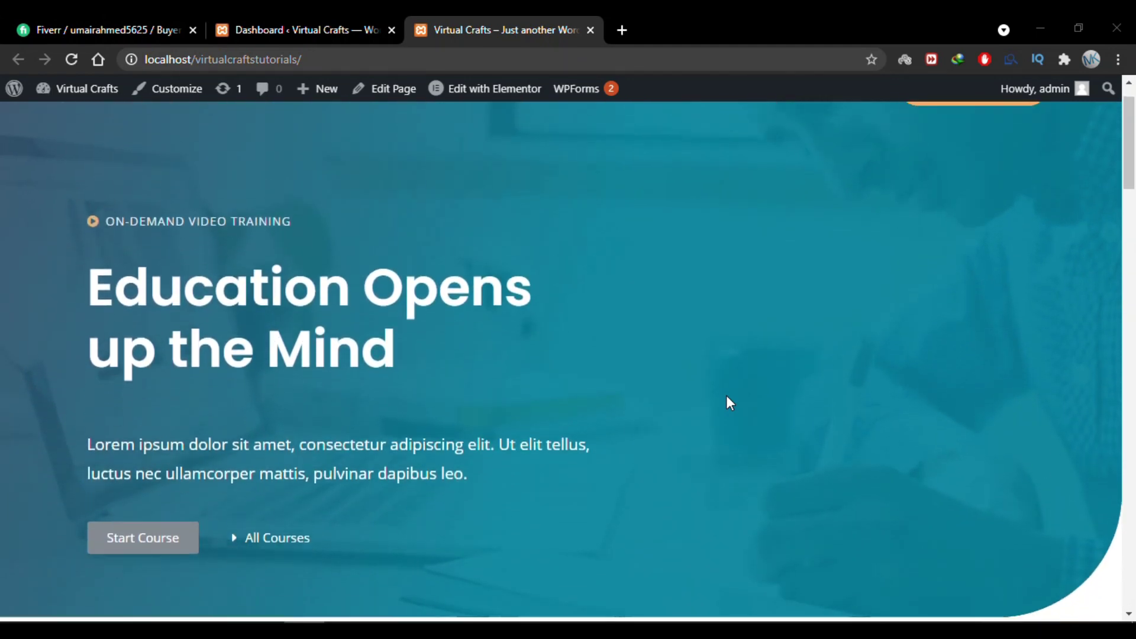
scroll(727, 396, down, 2)
scroll(728, 396, up, 3)
scroll(728, 396, down, 1)
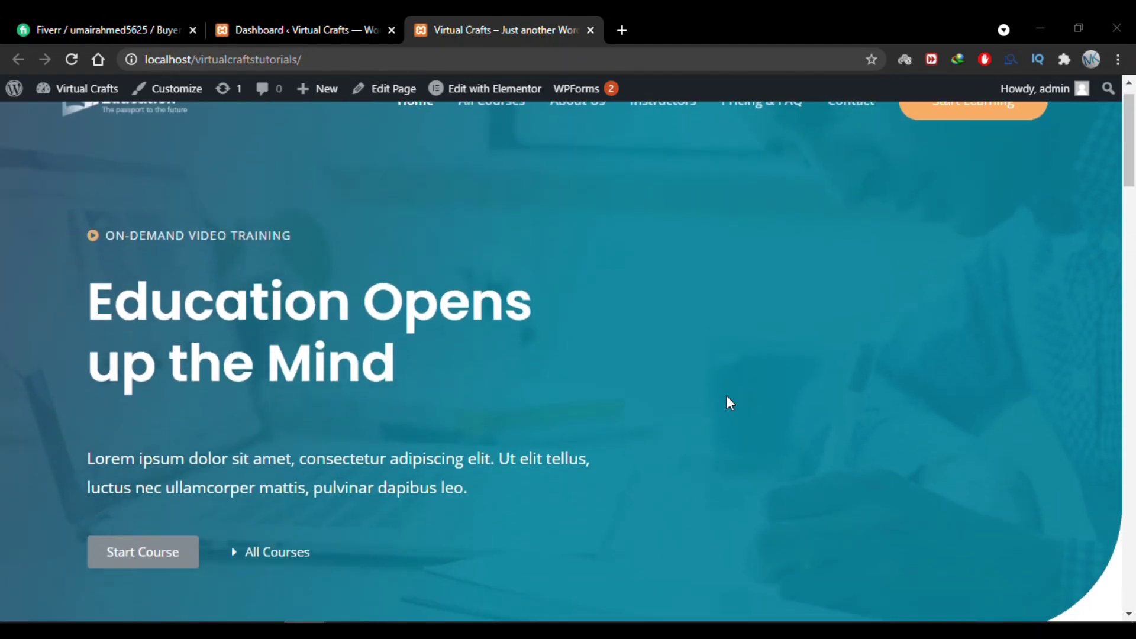
scroll(727, 397, down, 3)
scroll(727, 396, up, 4)
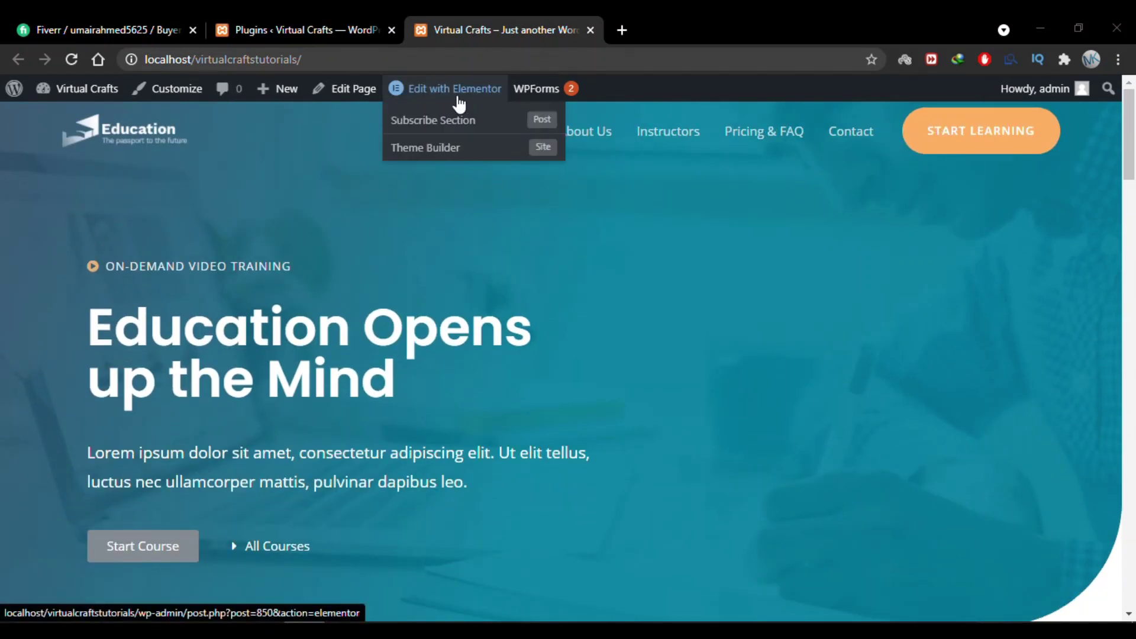
Open the home page in the Elementor editor and add a Heading widget in a new section above the hero.
click(456, 98)
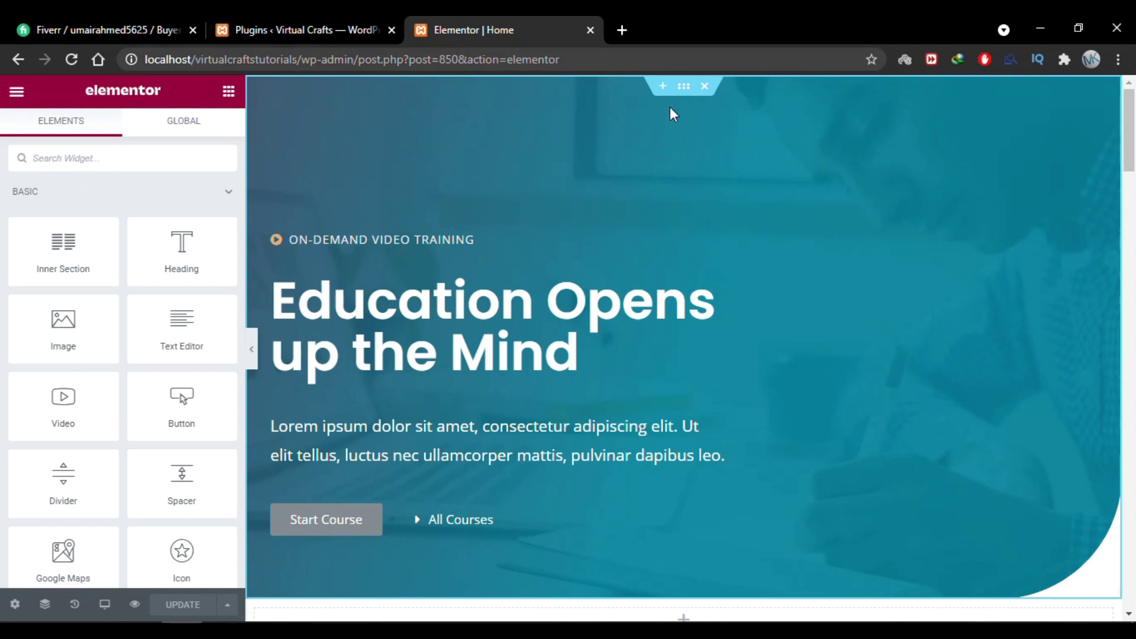
click(663, 87)
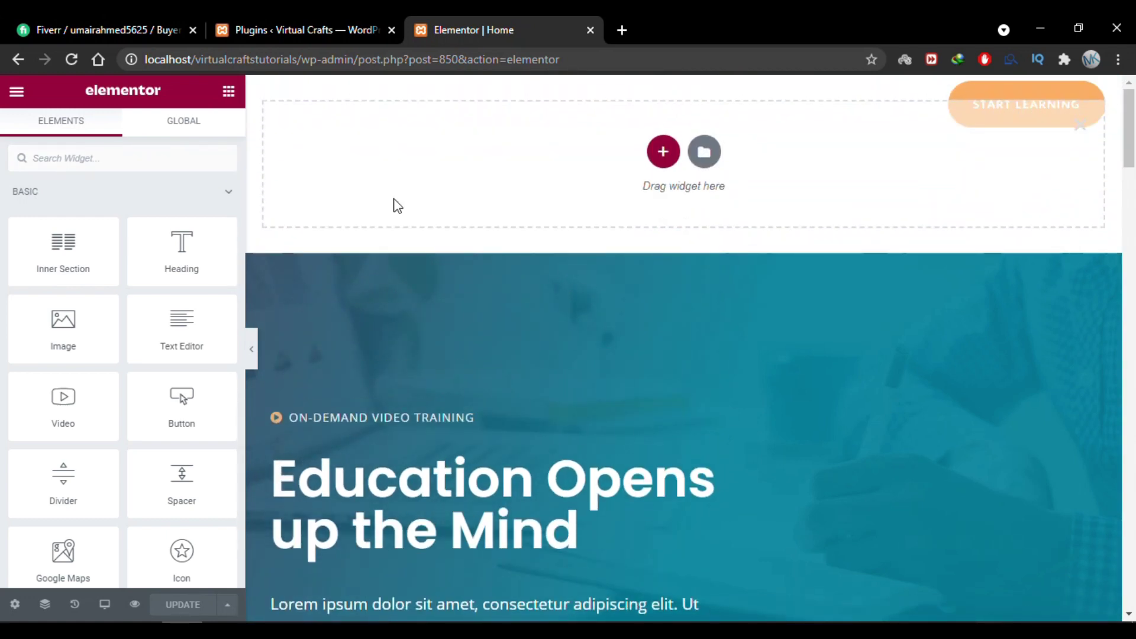
drag(180, 255, 598, 177)
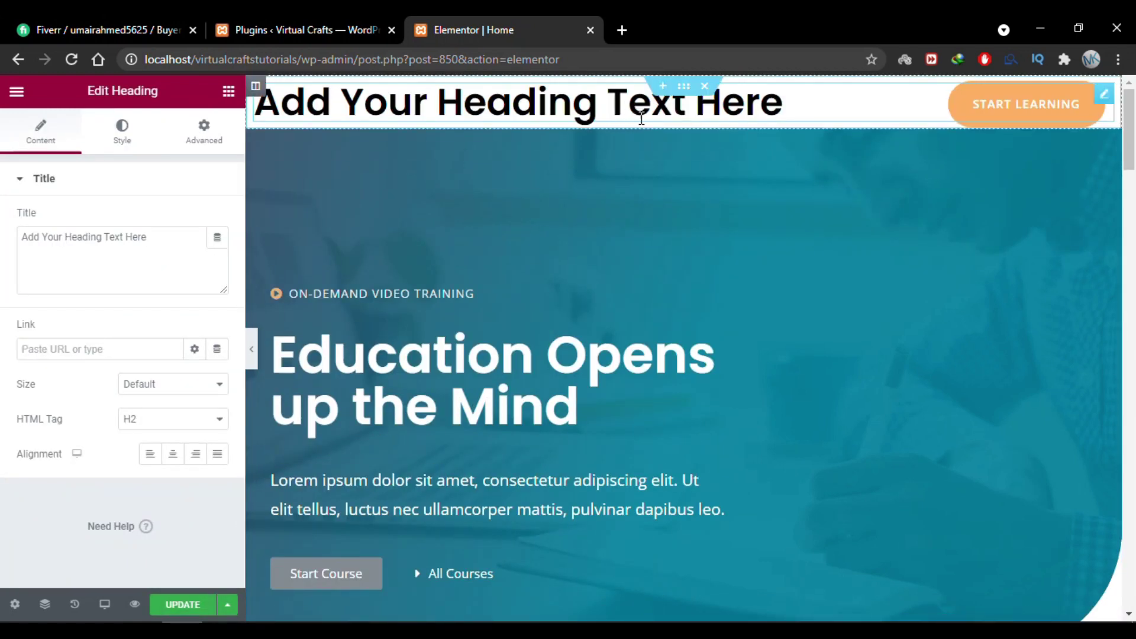
Set the new section's content width to Full Width and turn on Stretch Section.
click(684, 87)
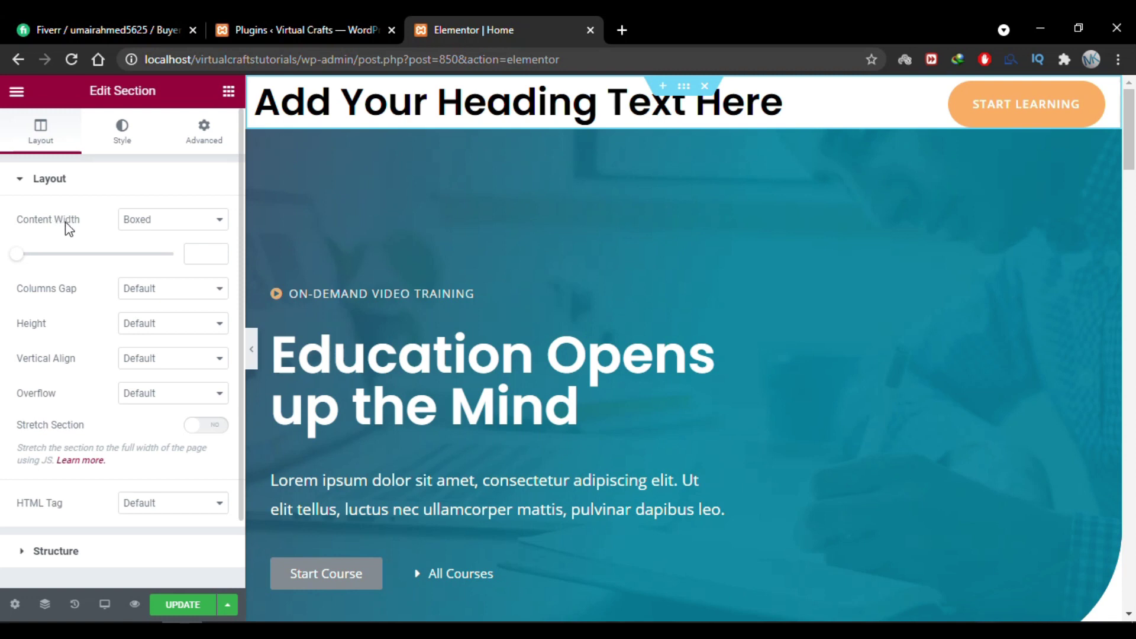
click(185, 220)
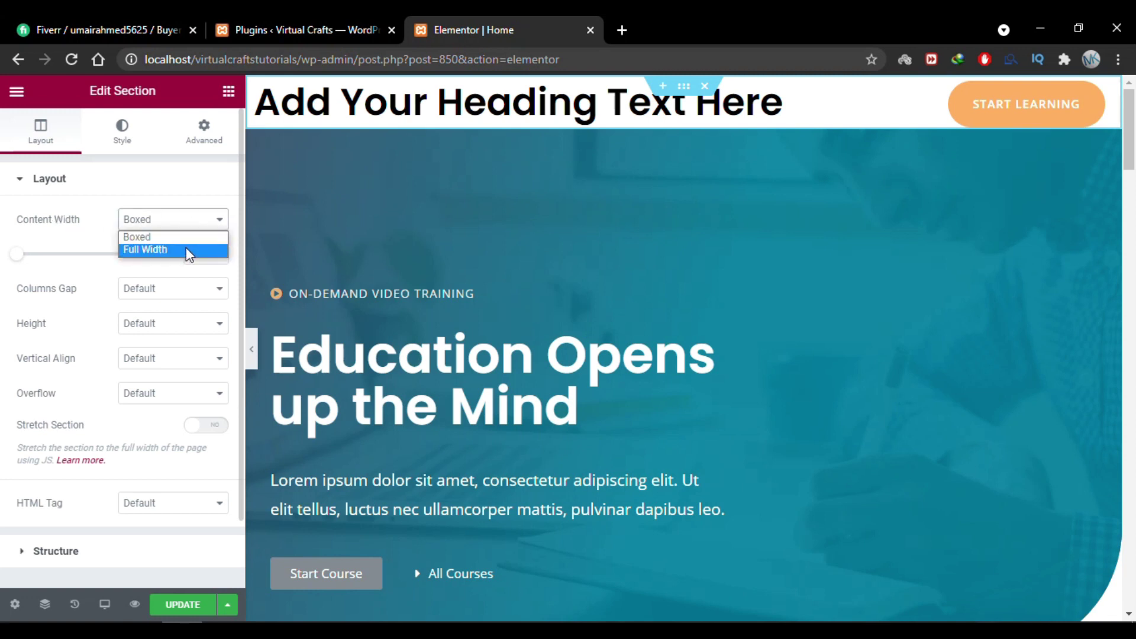
click(185, 251)
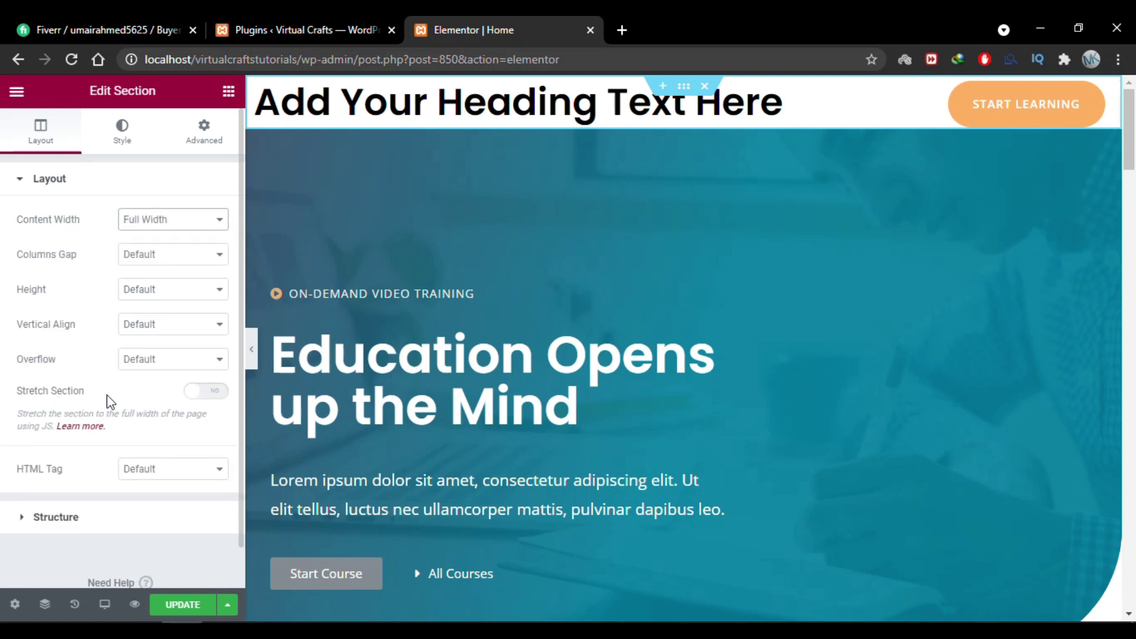
click(204, 397)
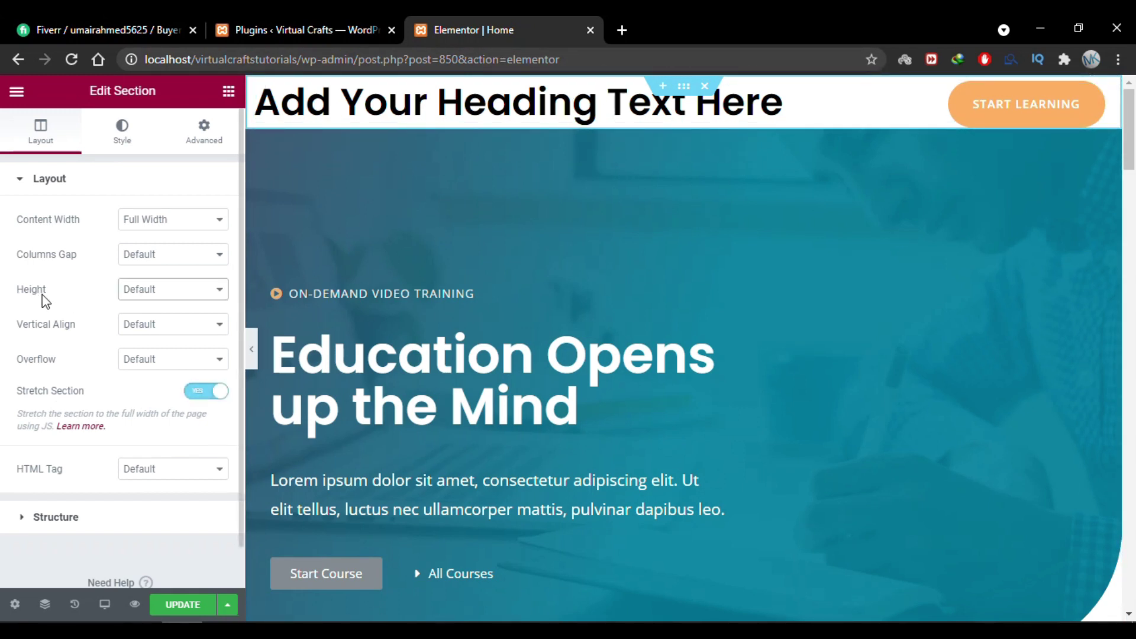
Set the new section's height to Fit To Screen and check how it fills the page.
click(153, 291)
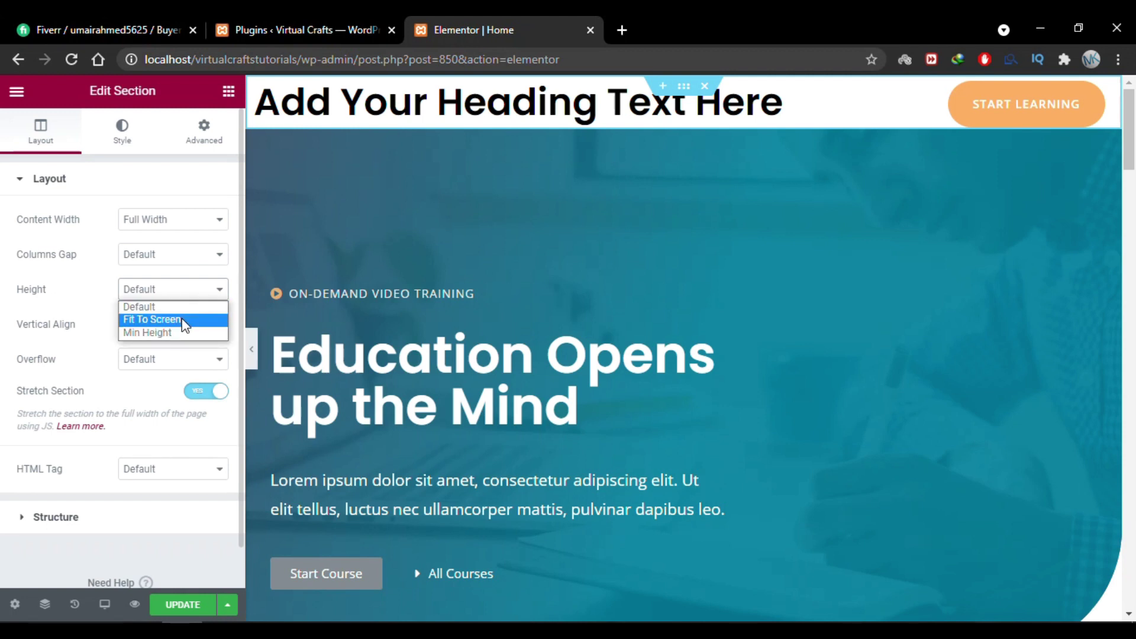
click(183, 320)
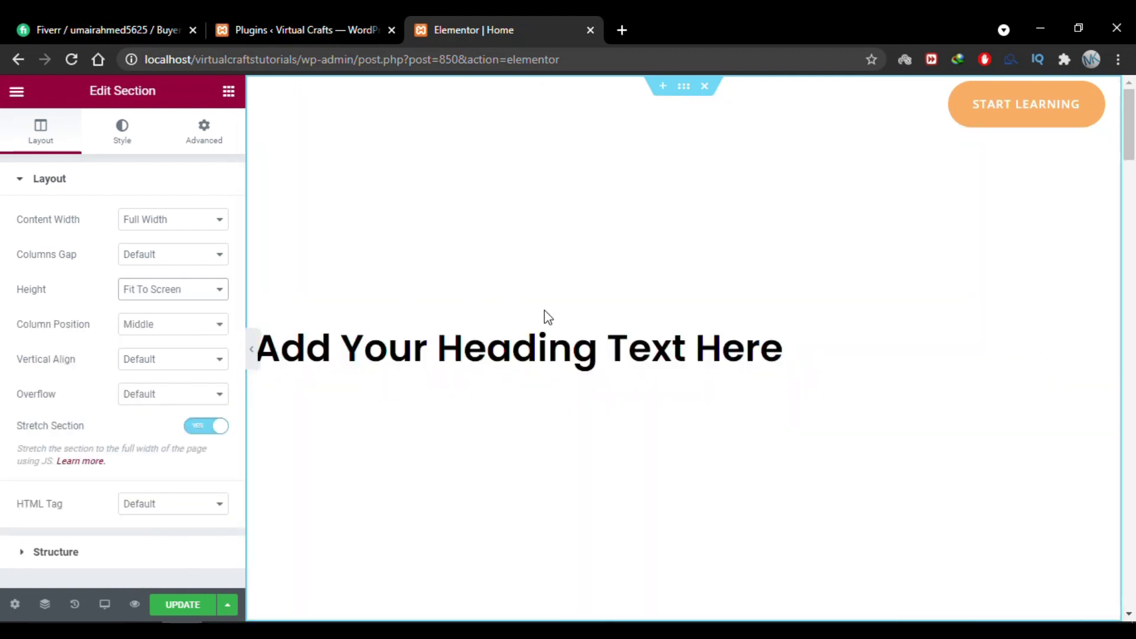
scroll(542, 317, down, 3)
scroll(549, 317, up, 2)
scroll(549, 317, down, 3)
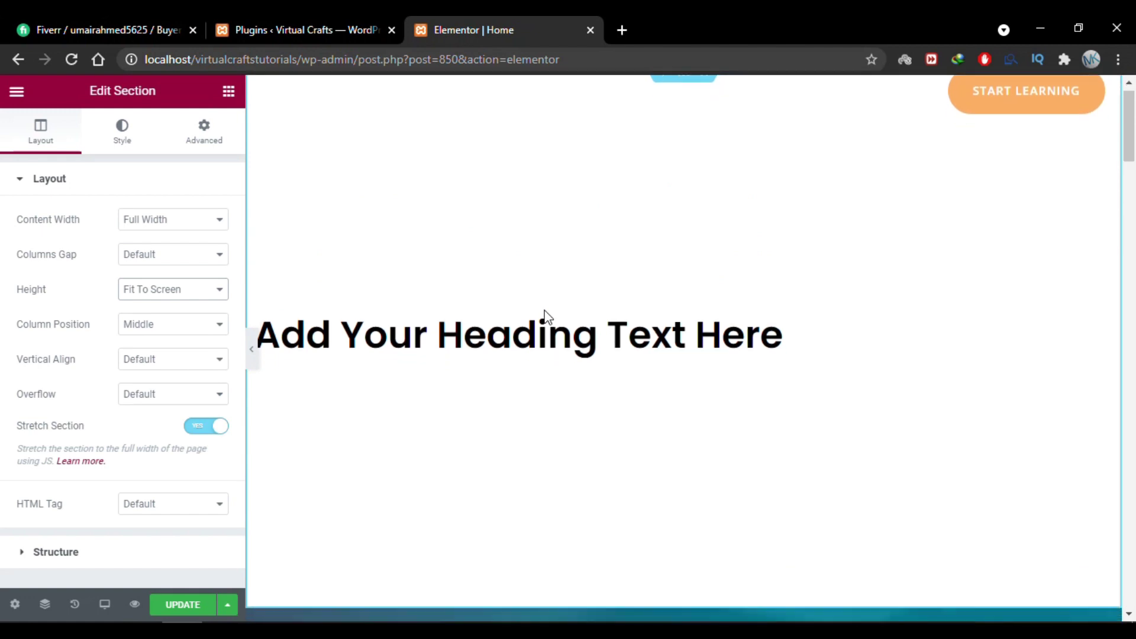
scroll(549, 318, up, 2)
scroll(549, 318, up, 2)
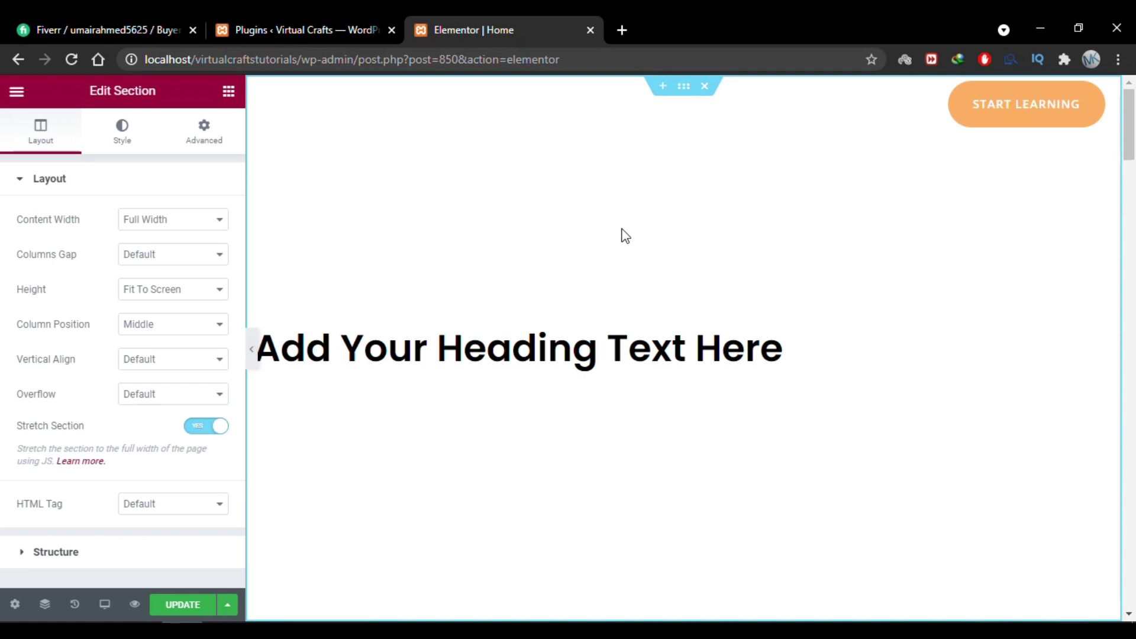
Try a minimum height of 442 px on the section, returning its height to Fit To Screen.
click(213, 293)
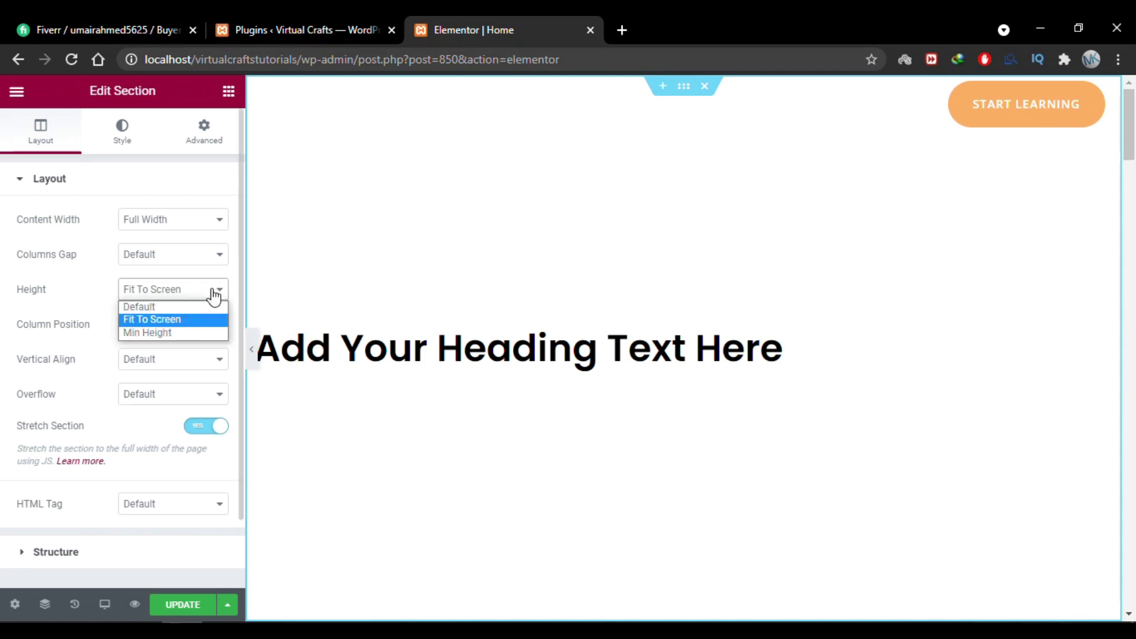
click(195, 333)
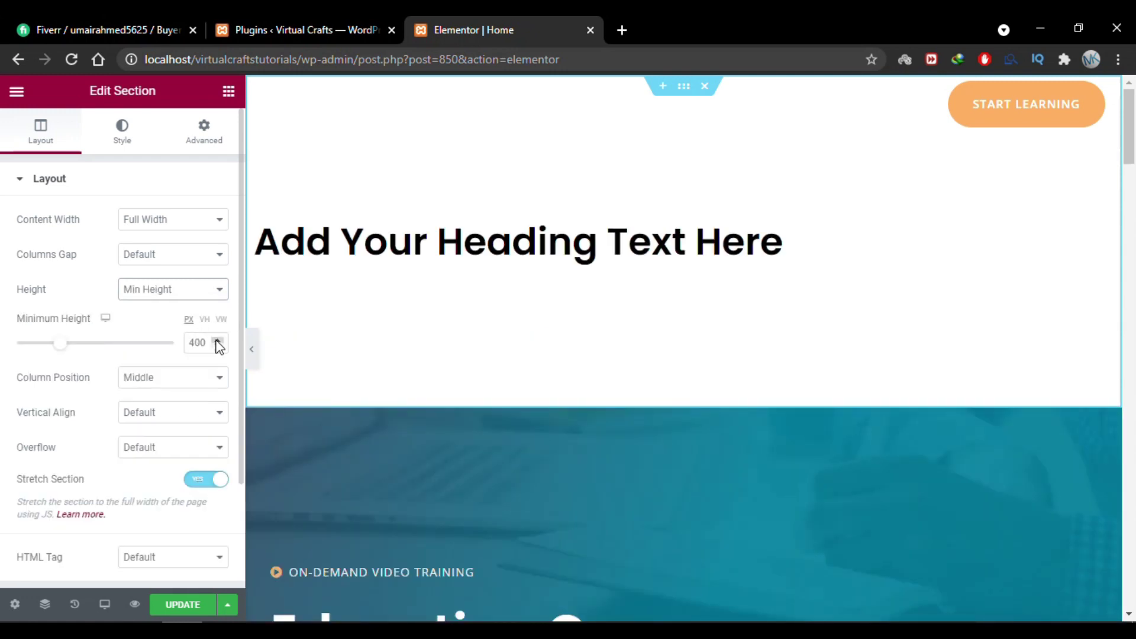
click(218, 340)
click(218, 342)
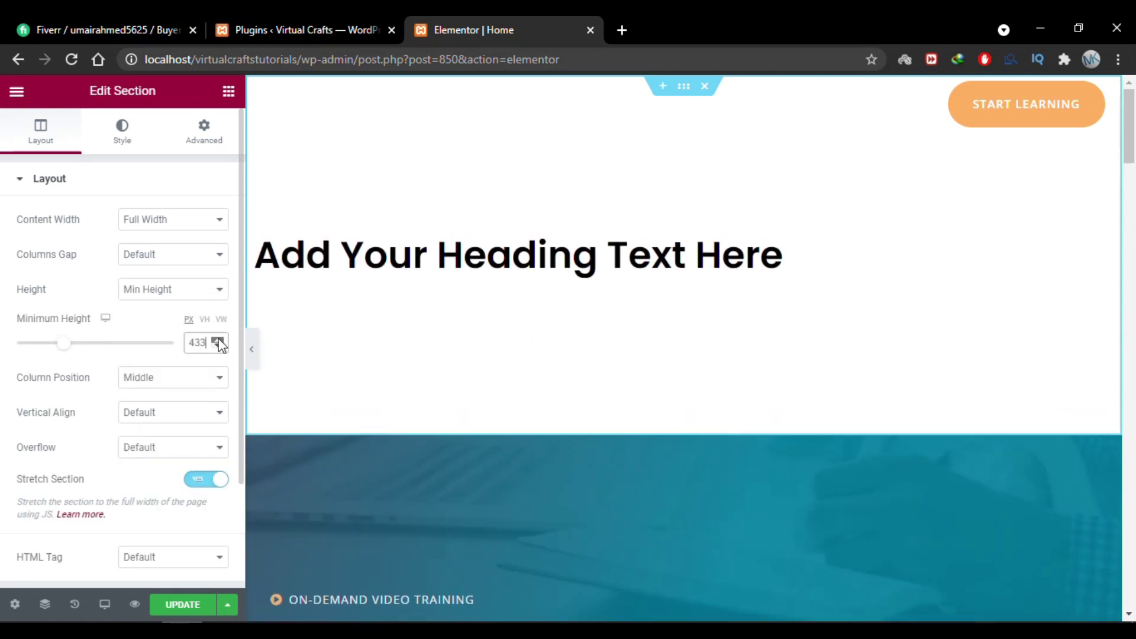
click(216, 293)
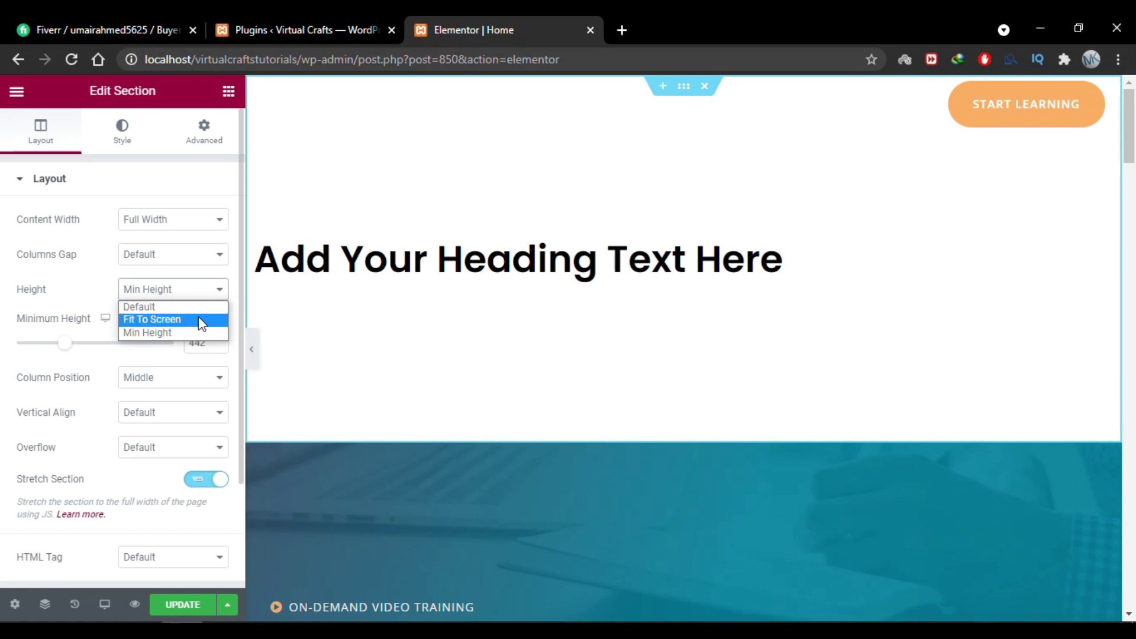
click(201, 320)
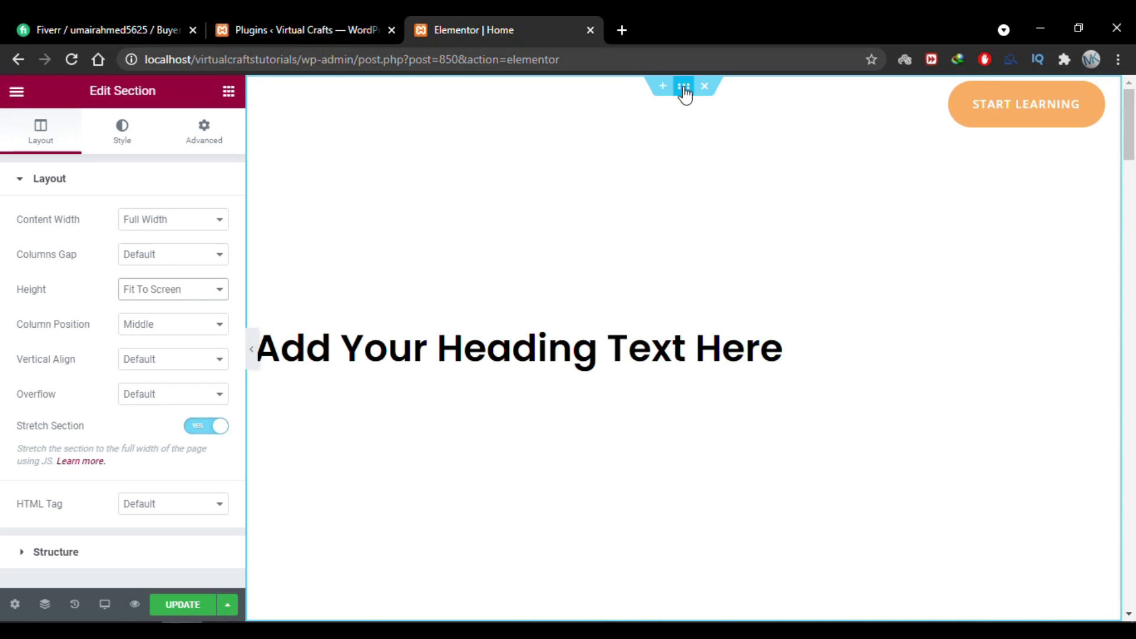
Give the new section a classic background in blue #41A2F0 and review it on the page.
click(119, 150)
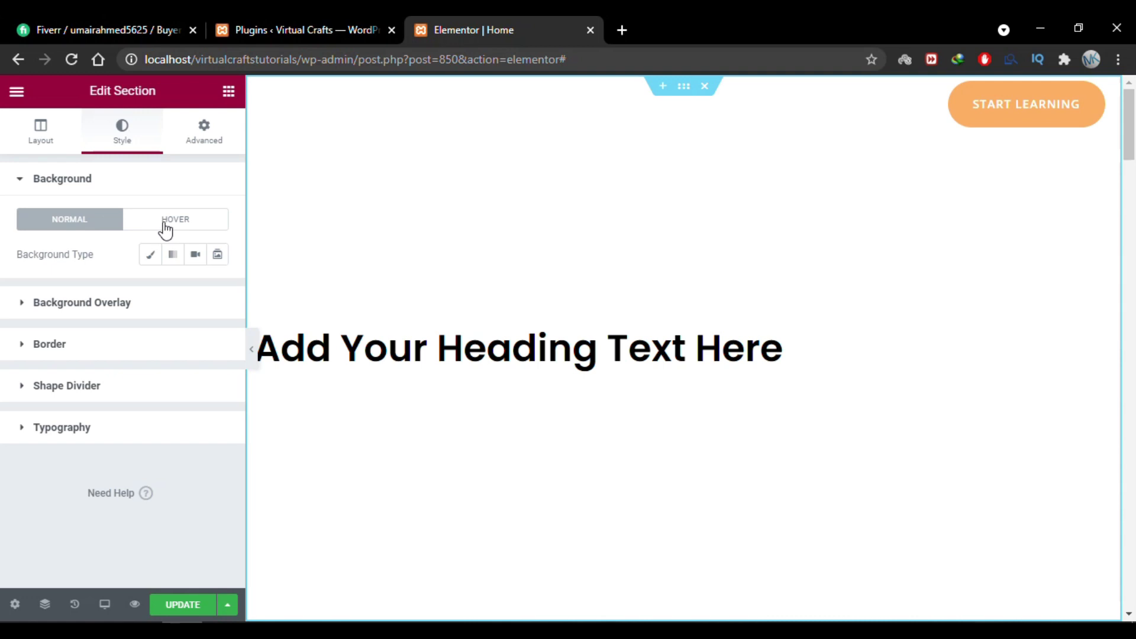
click(150, 261)
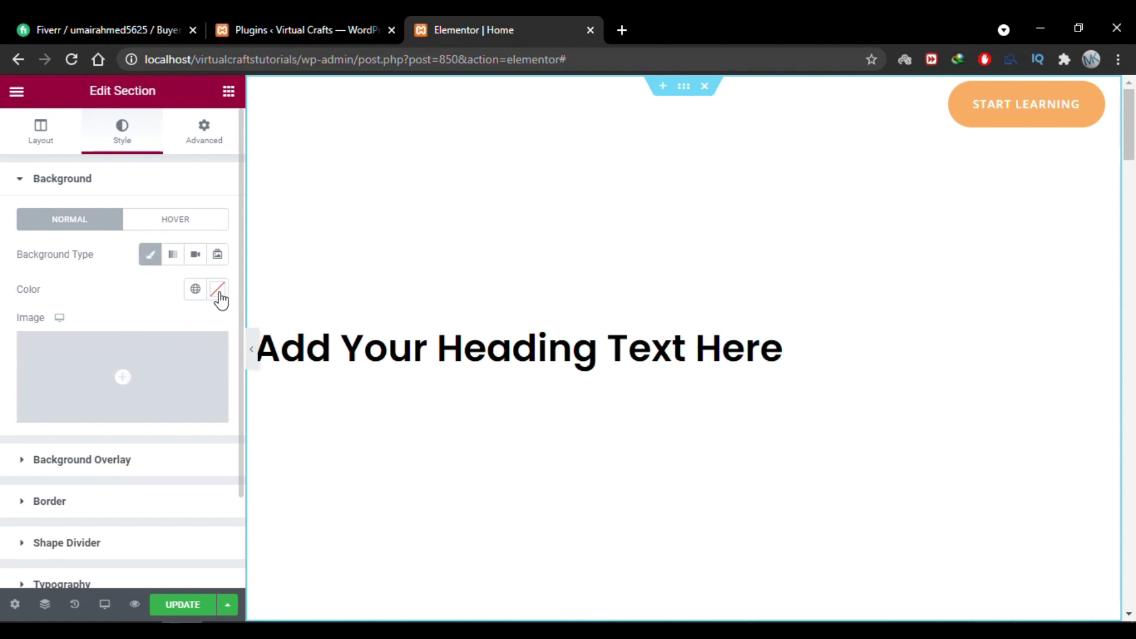
mouse_move(163, 377)
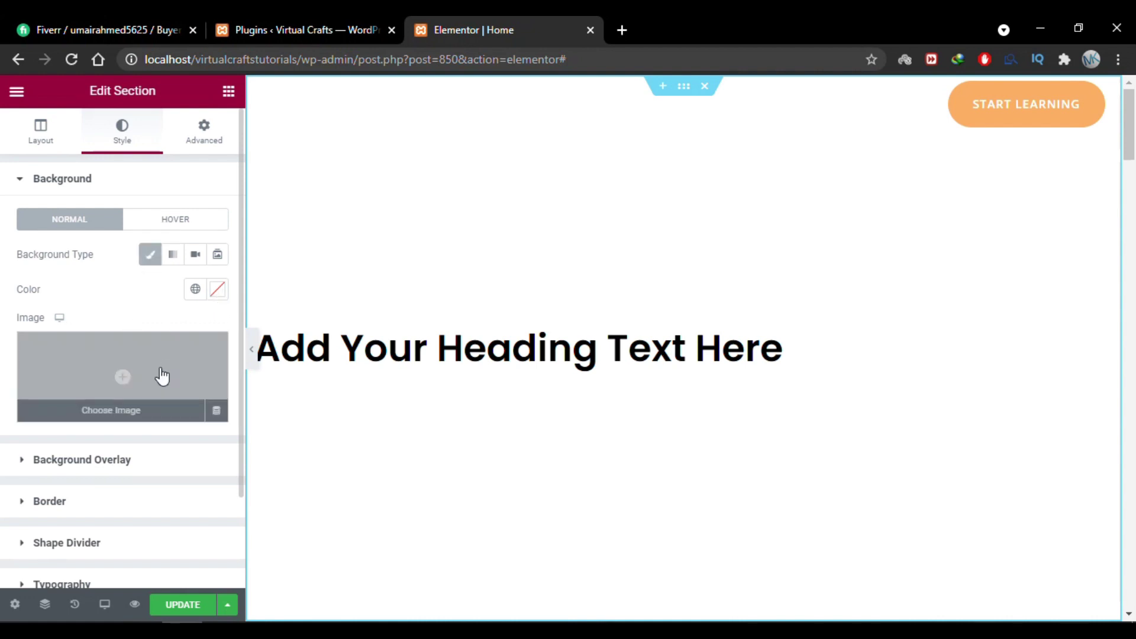
click(218, 293)
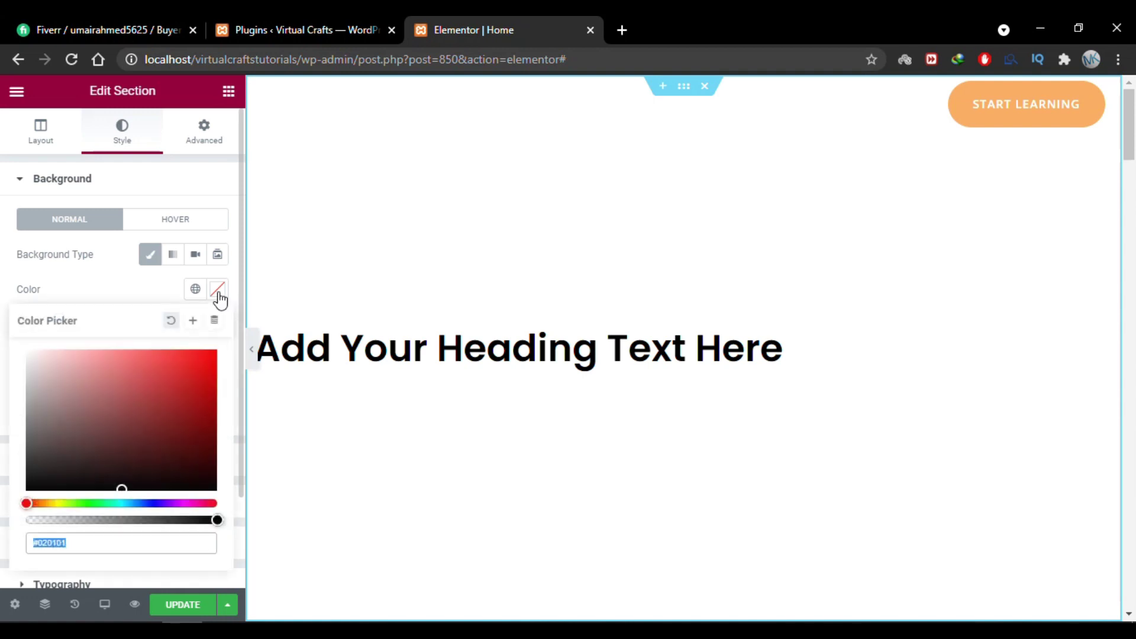
click(135, 504)
drag(157, 378, 165, 355)
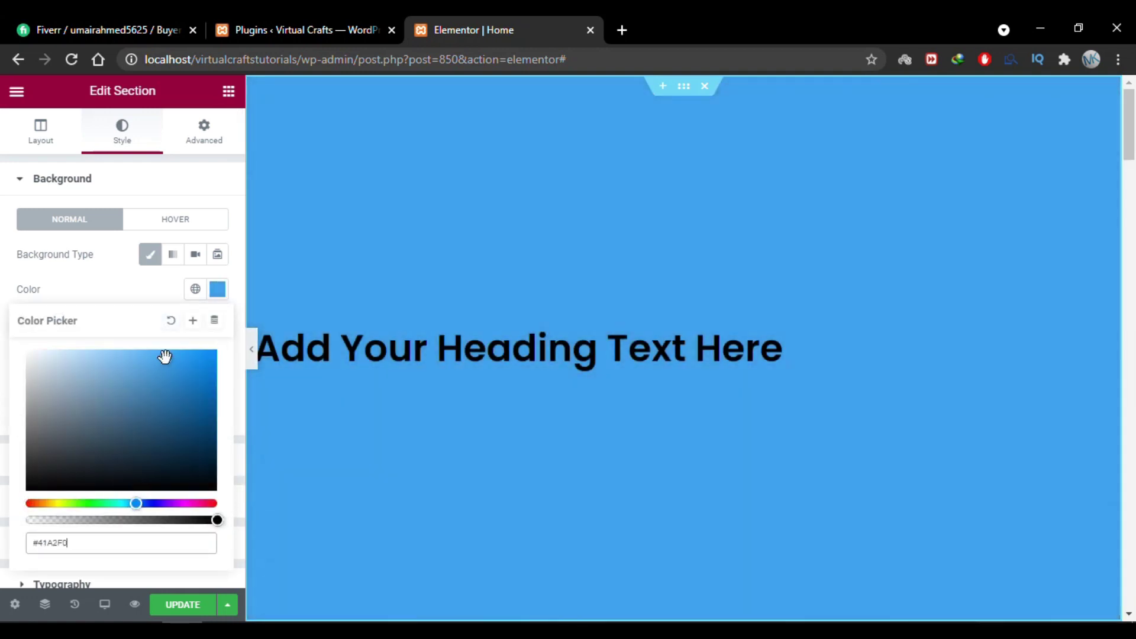
click(3, 370)
scroll(495, 304, down, 4)
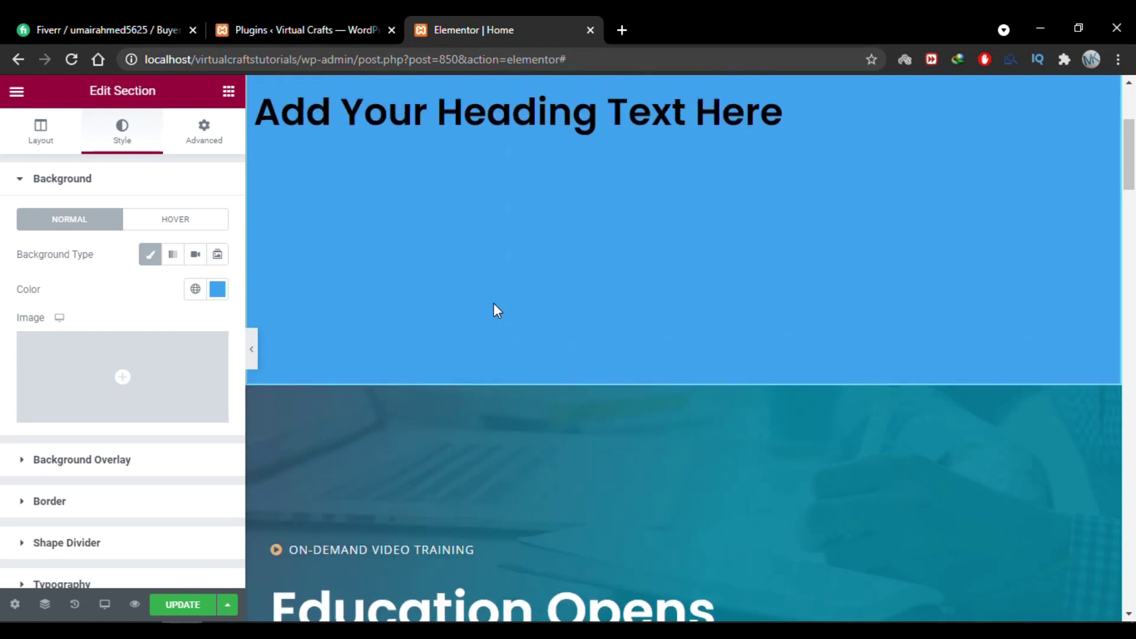
scroll(494, 303, up, 4)
scroll(493, 303, down, 3)
scroll(494, 303, up, 3)
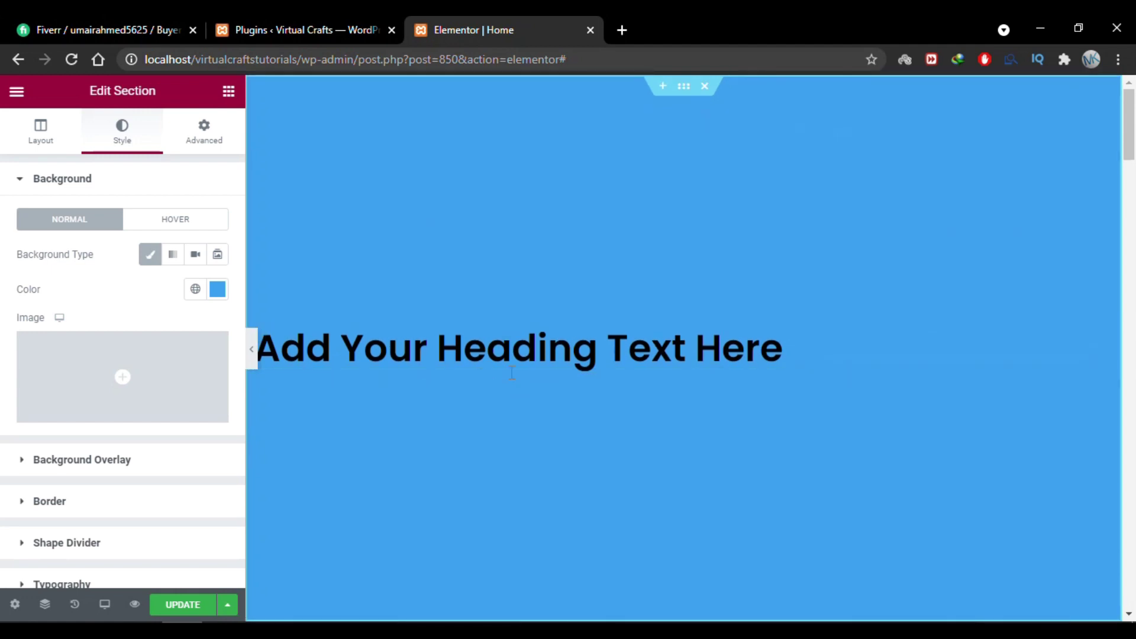
Copy the column that holds the original hero section's text and buttons.
scroll(411, 429, down, 5)
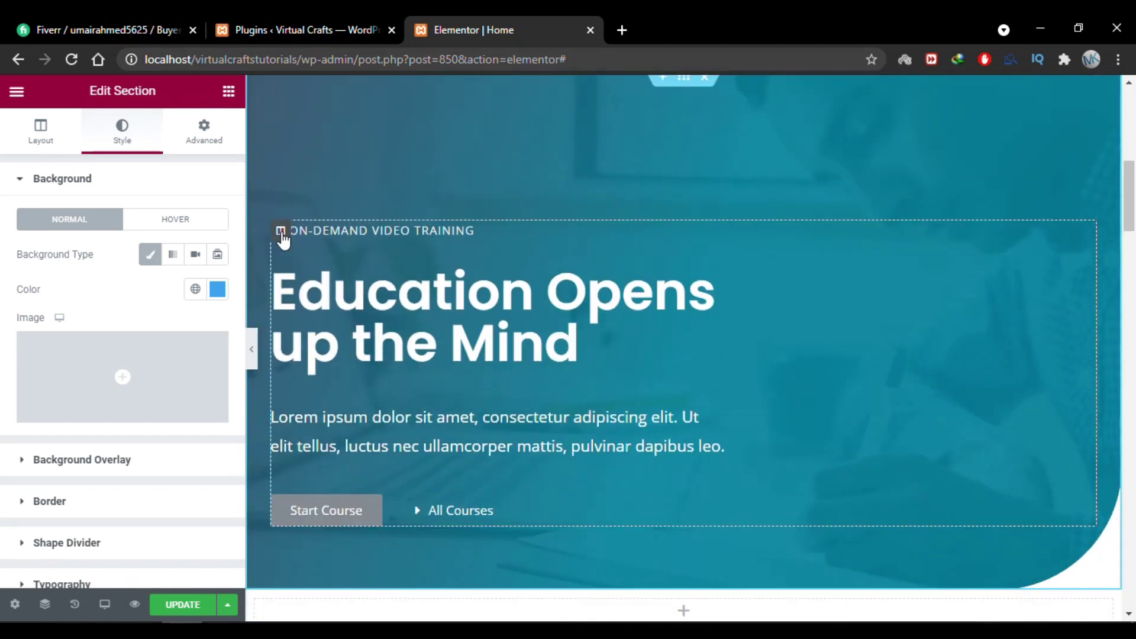
right_click(281, 237)
click(322, 269)
Add an Inner Section beneath the placeholder heading in the blue section and delete one of its columns.
scroll(431, 208, up, 5)
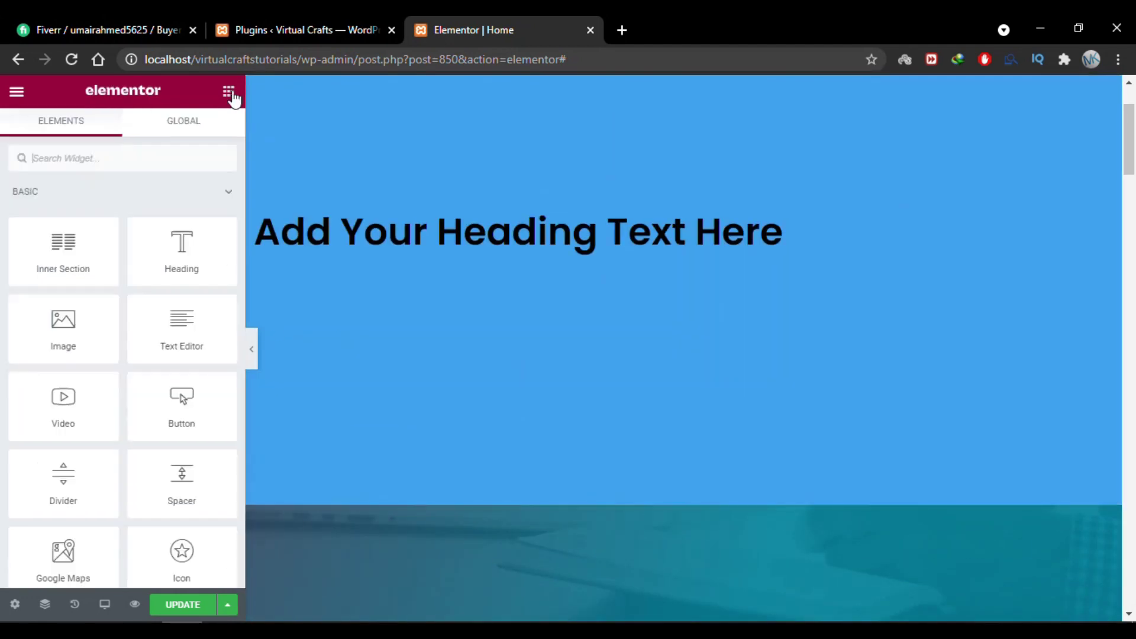
drag(96, 251, 568, 364)
right_click(283, 368)
click(342, 509)
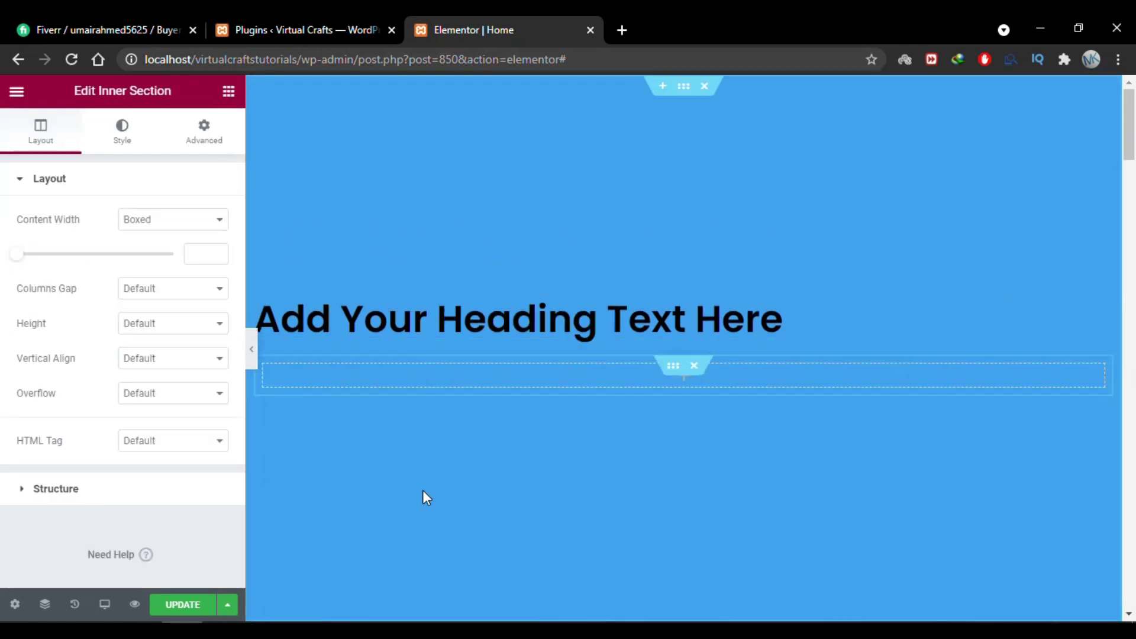
Paste the copied hero column into the inner section and delete the empty column beside it.
right_click(437, 368)
click(476, 491)
right_click(267, 172)
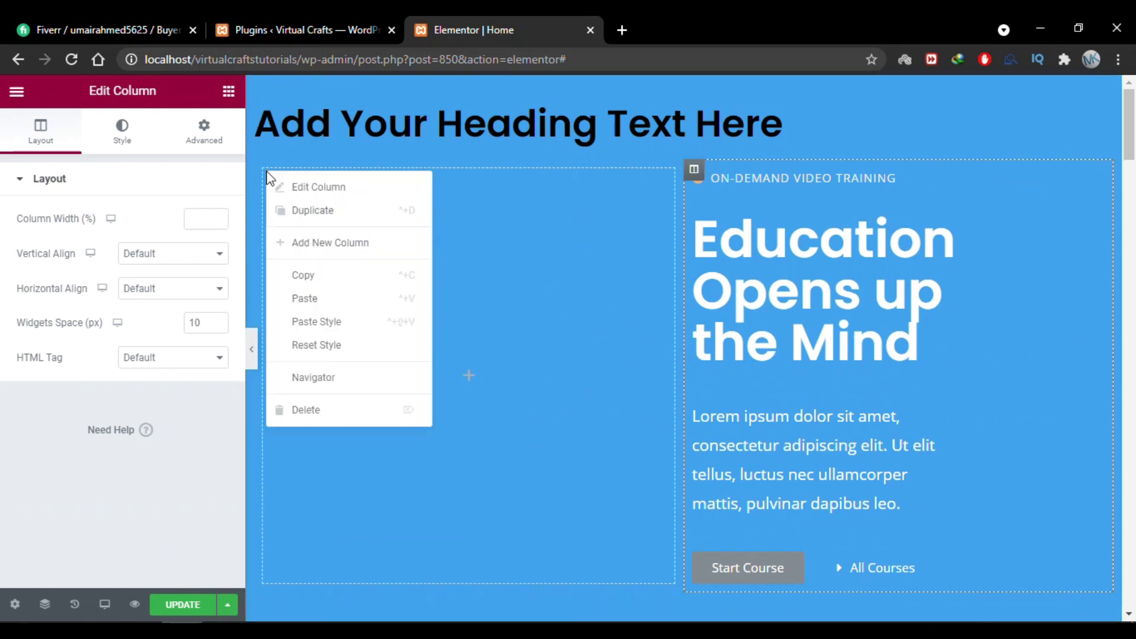
click(341, 409)
Delete the placeholder heading above the pasted hero content.
right_click(625, 172)
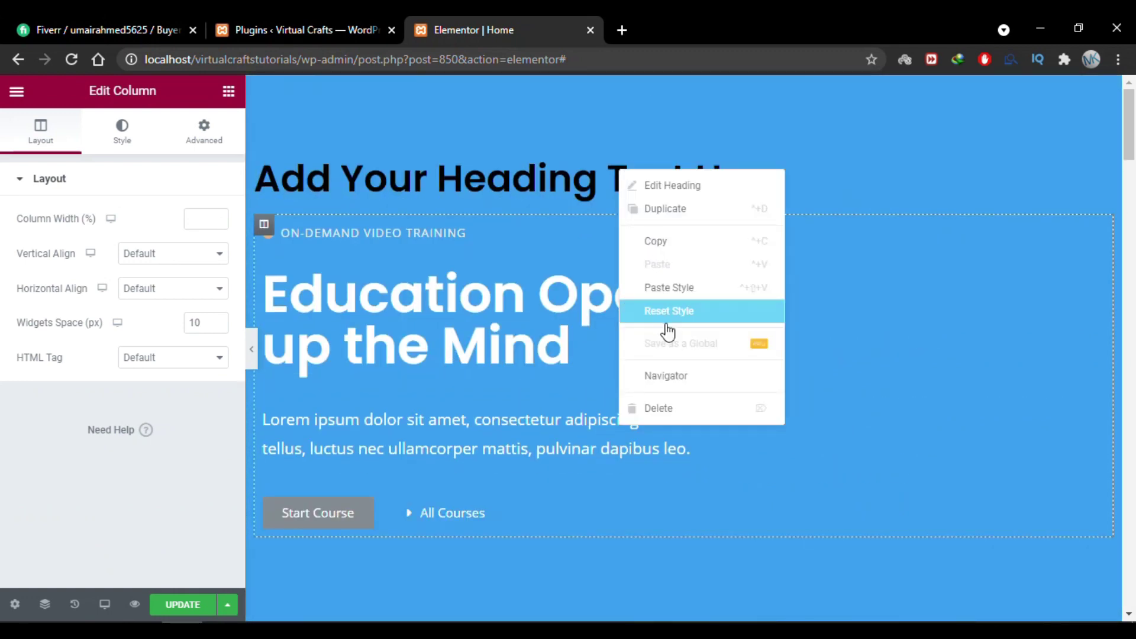
click(673, 407)
click(672, 407)
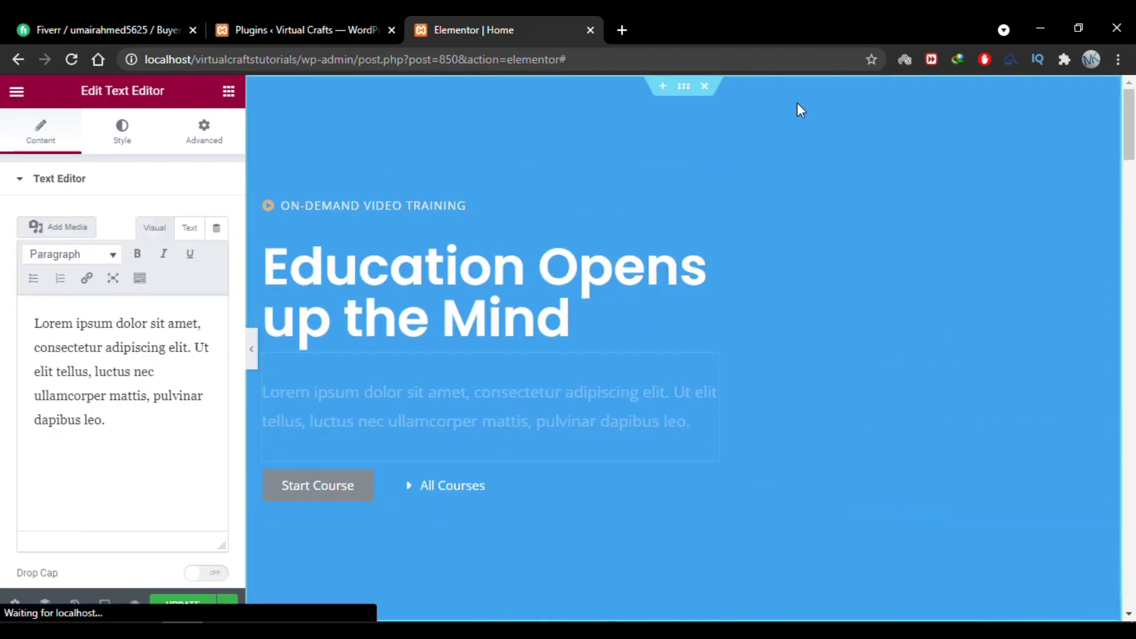
Reduce the font size of the hero heading "Education Opens up the Mind".
click(586, 332)
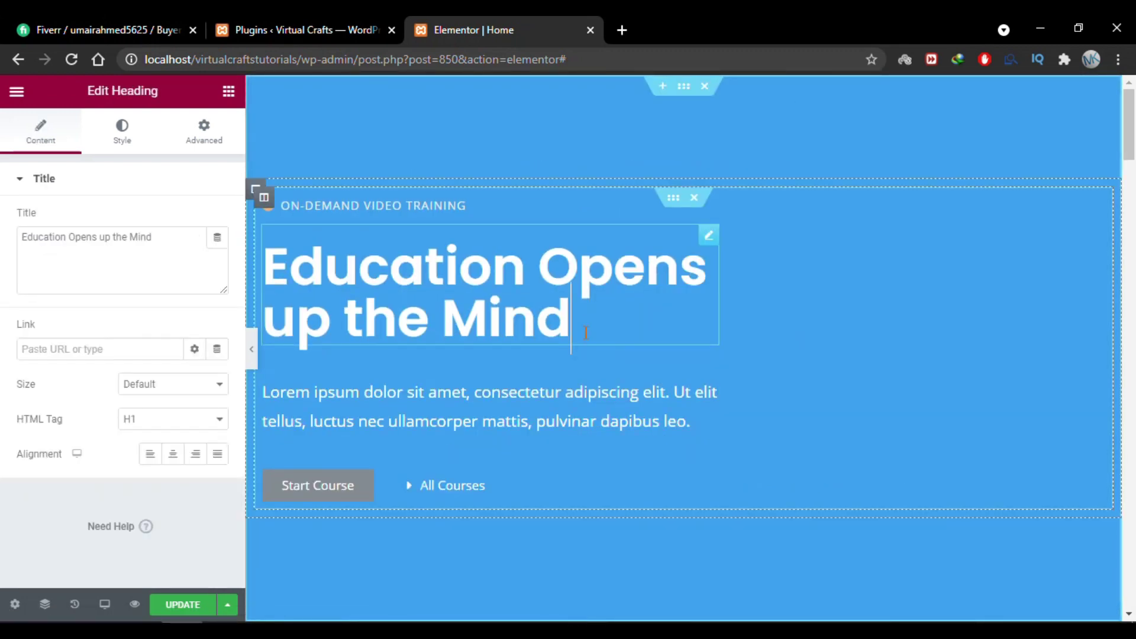
click(122, 137)
click(218, 254)
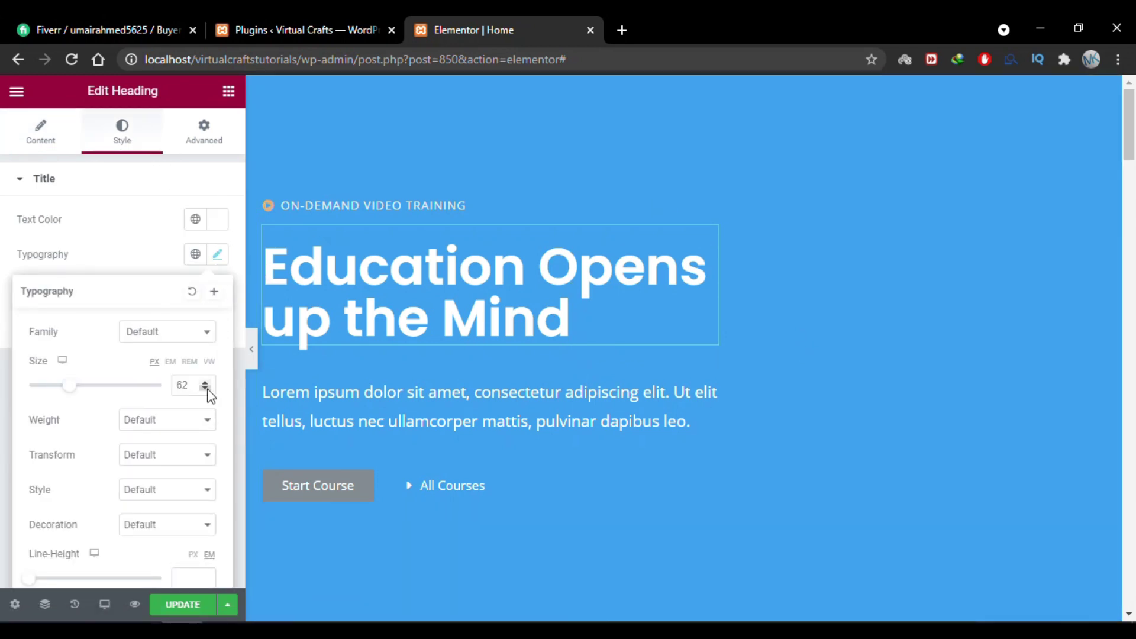
click(206, 389)
Set the hero paragraph's bottom margin to 15 px and its top margin to 16 px.
click(712, 359)
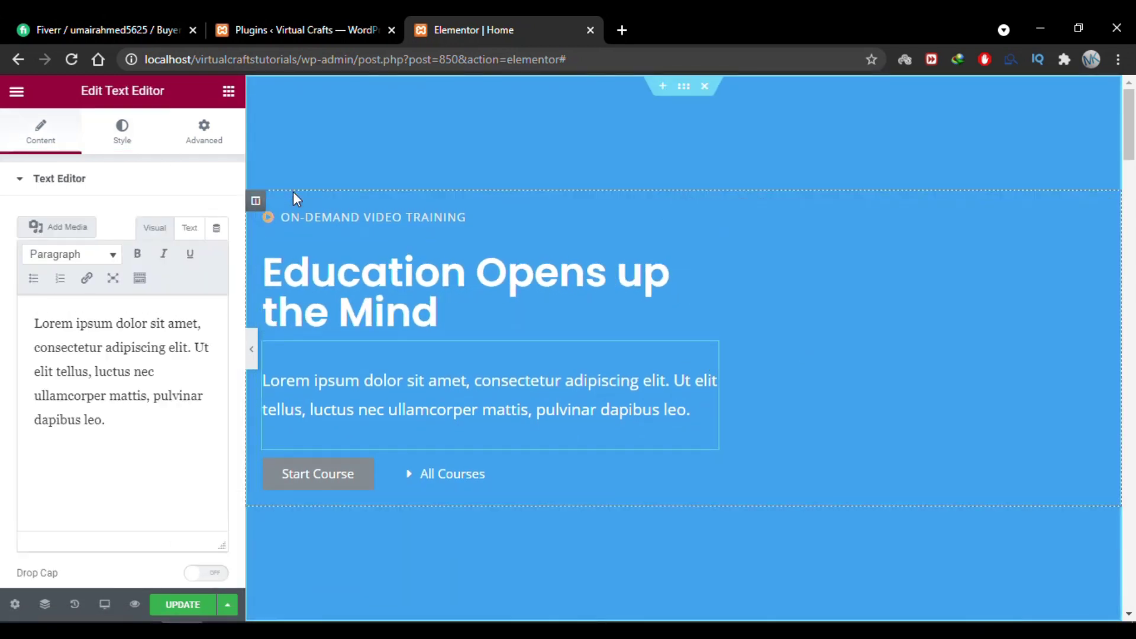
click(213, 135)
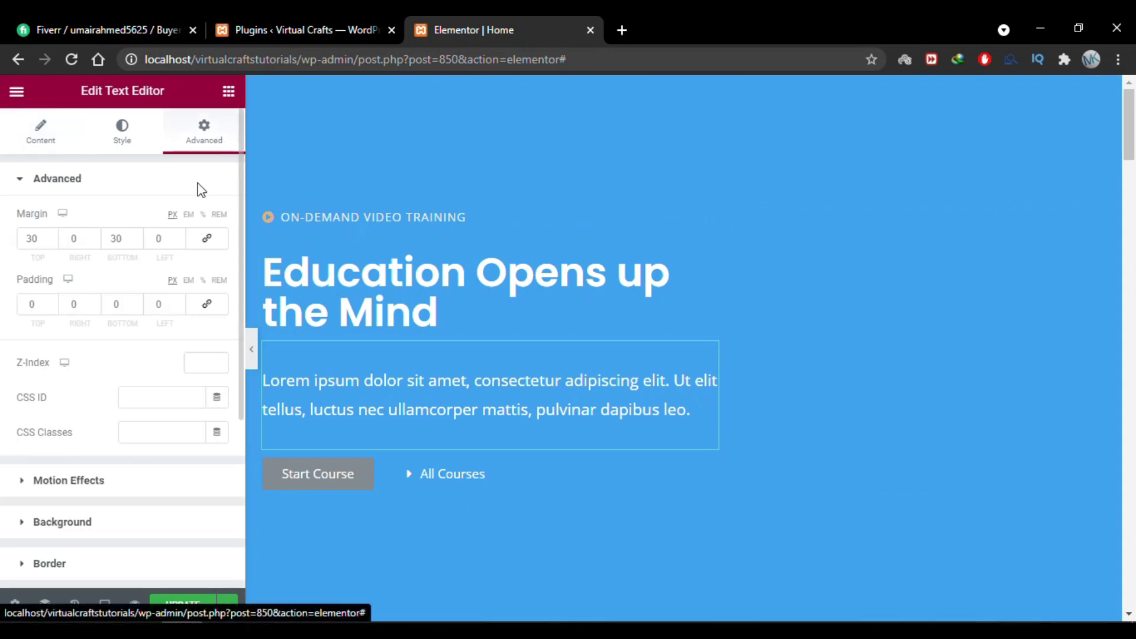
double_click(108, 240)
text(15)
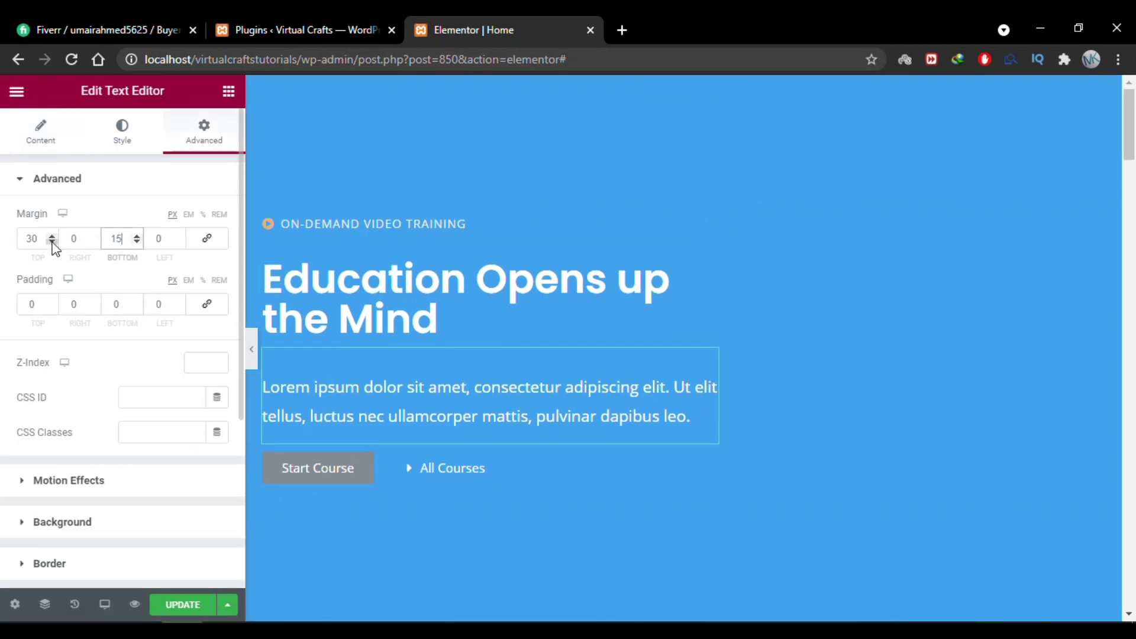
drag(52, 242, 52, 241)
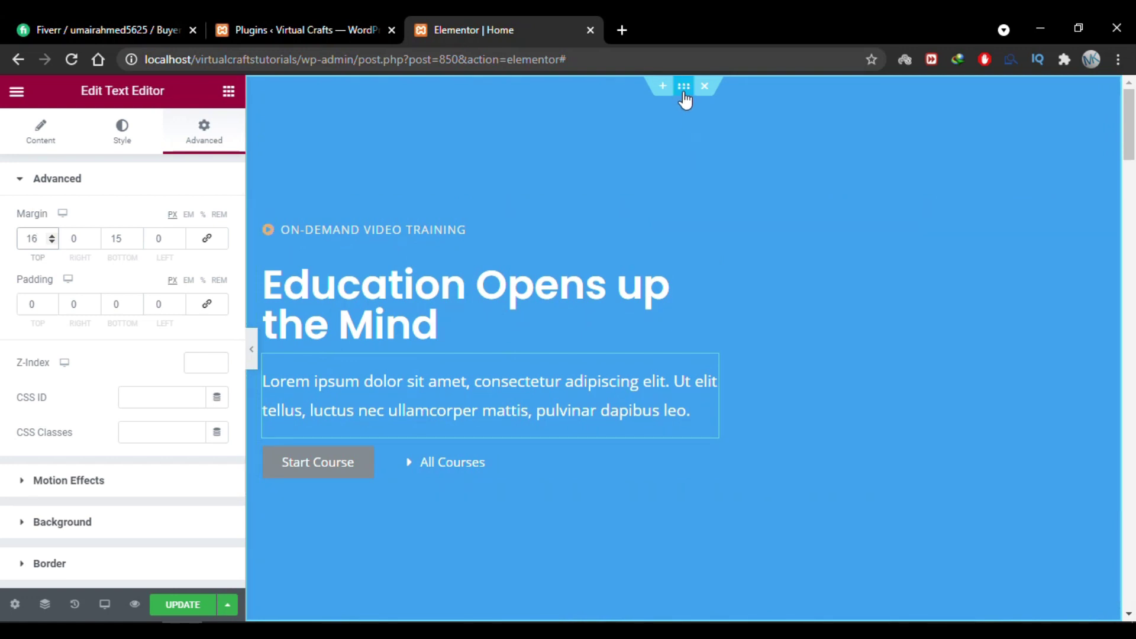
Change the hero section's background color to a bright magenta.
click(684, 95)
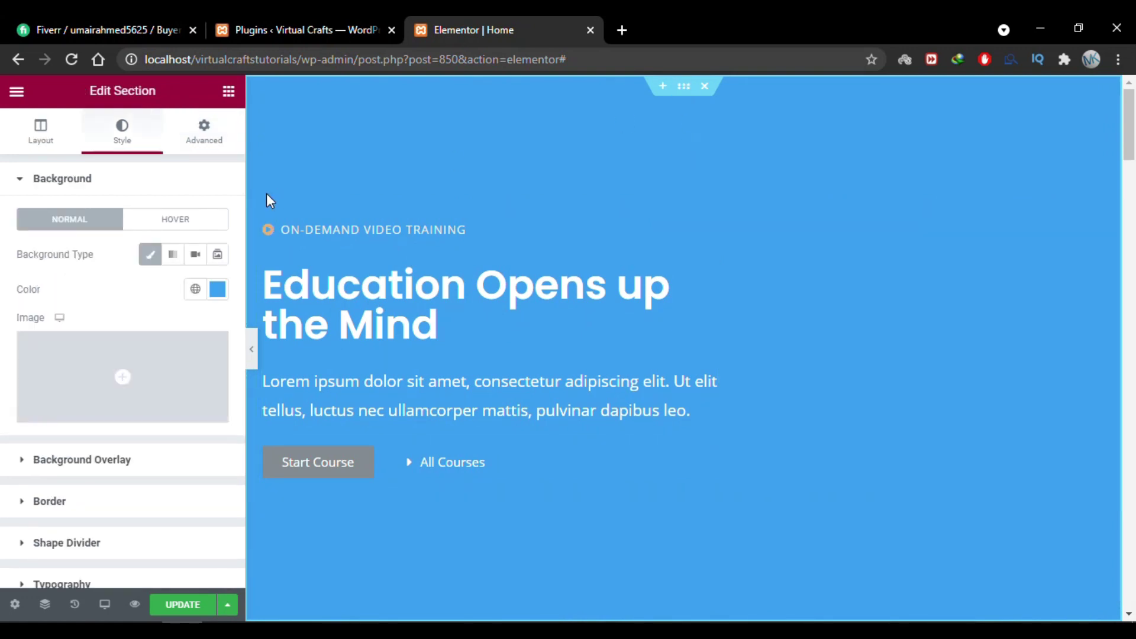
click(218, 288)
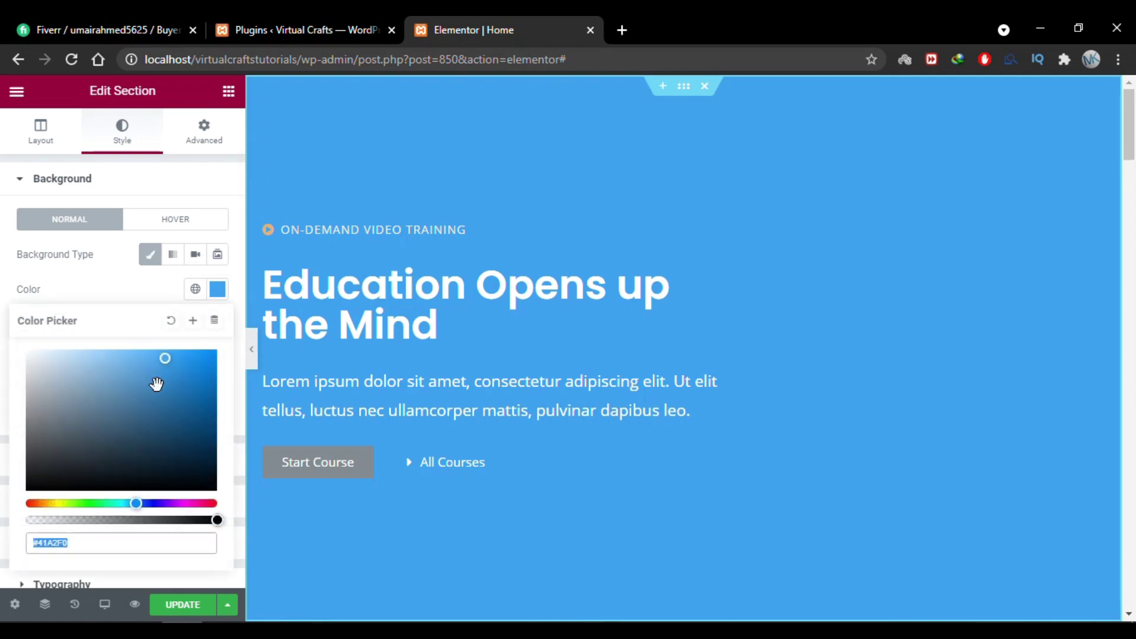
drag(162, 385, 186, 390)
mouse_move(185, 505)
mouse_down()
mouse_move(170, 503)
mouse_move(183, 503)
mouse_up()
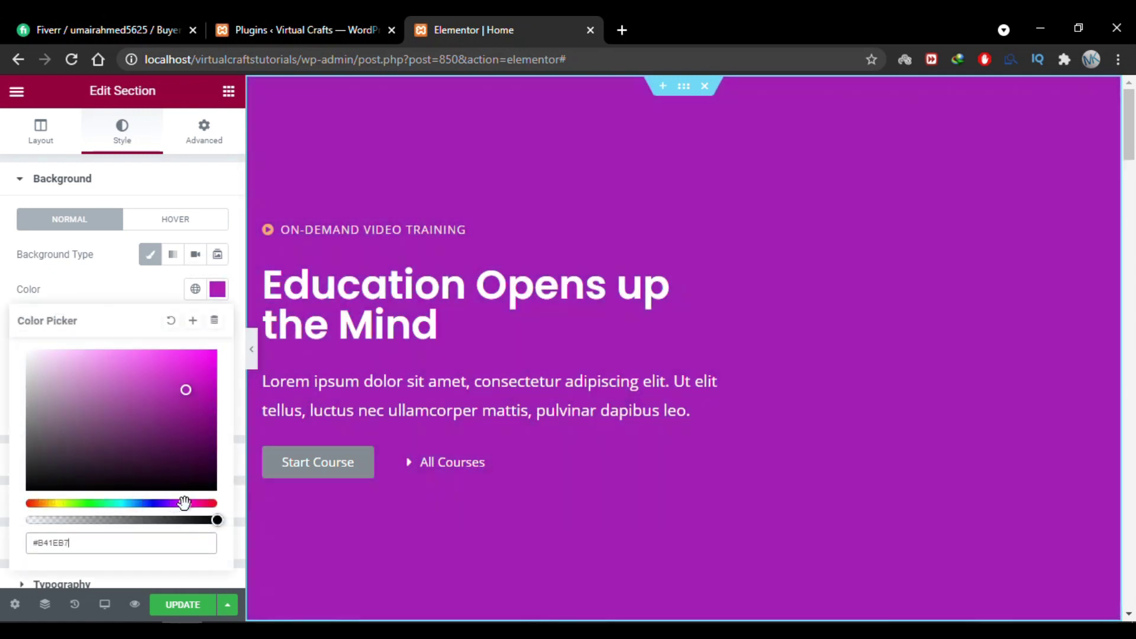
drag(185, 392, 211, 374)
click(5, 355)
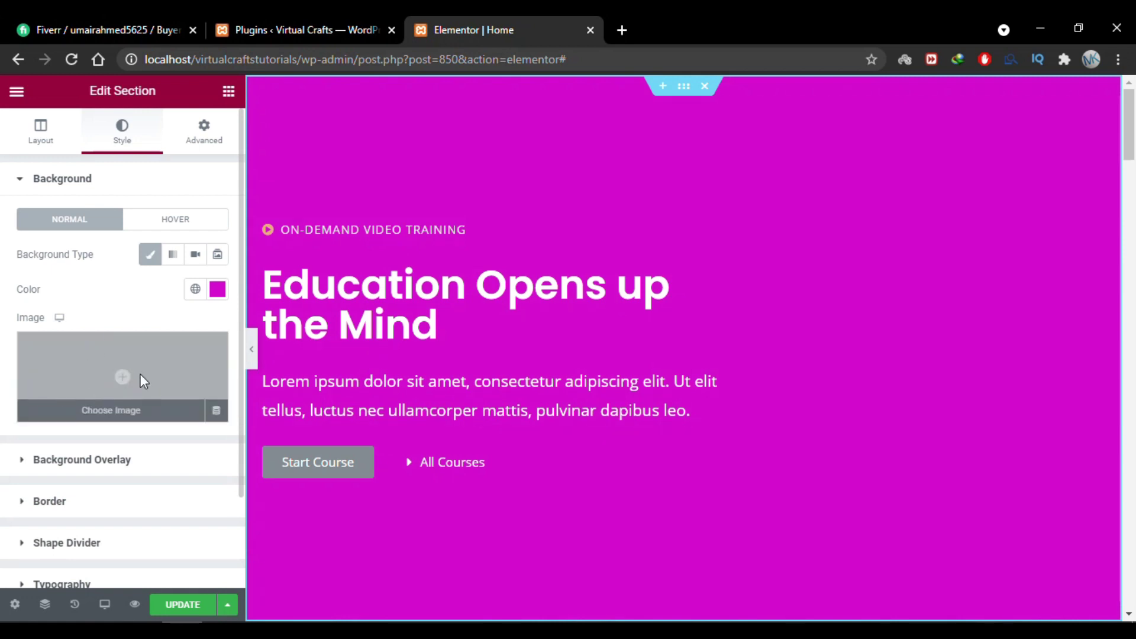
Insert background1.jpg from the media library as the section's background image.
click(139, 379)
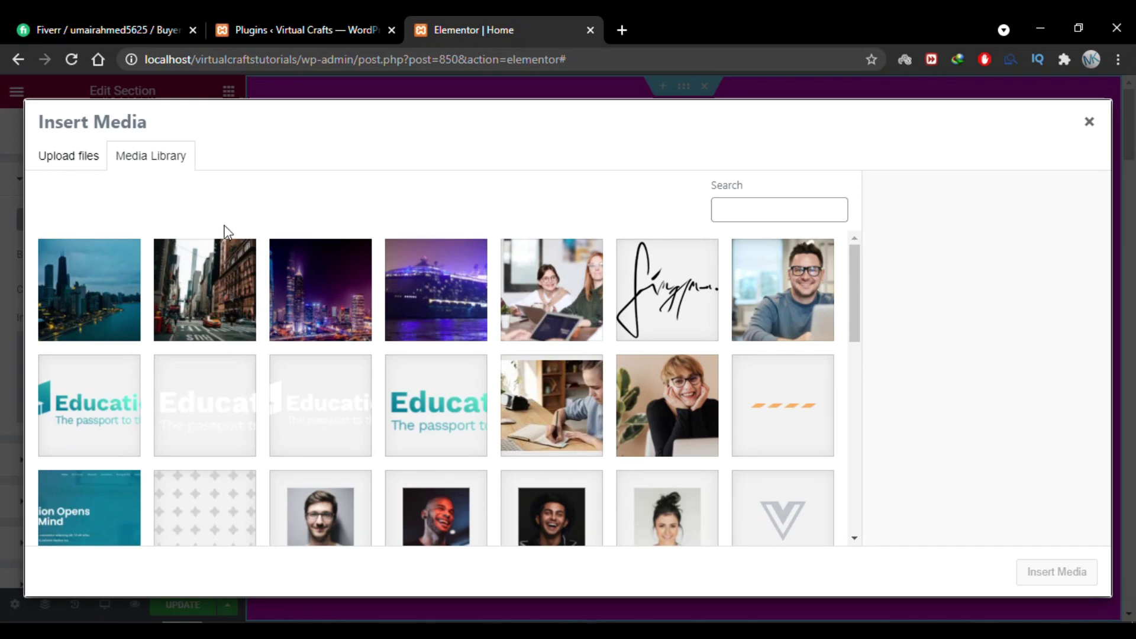
scroll(381, 263, down, 1)
scroll(384, 254, up, 1)
scroll(378, 301, down, 5)
scroll(379, 302, up, 5)
click(70, 160)
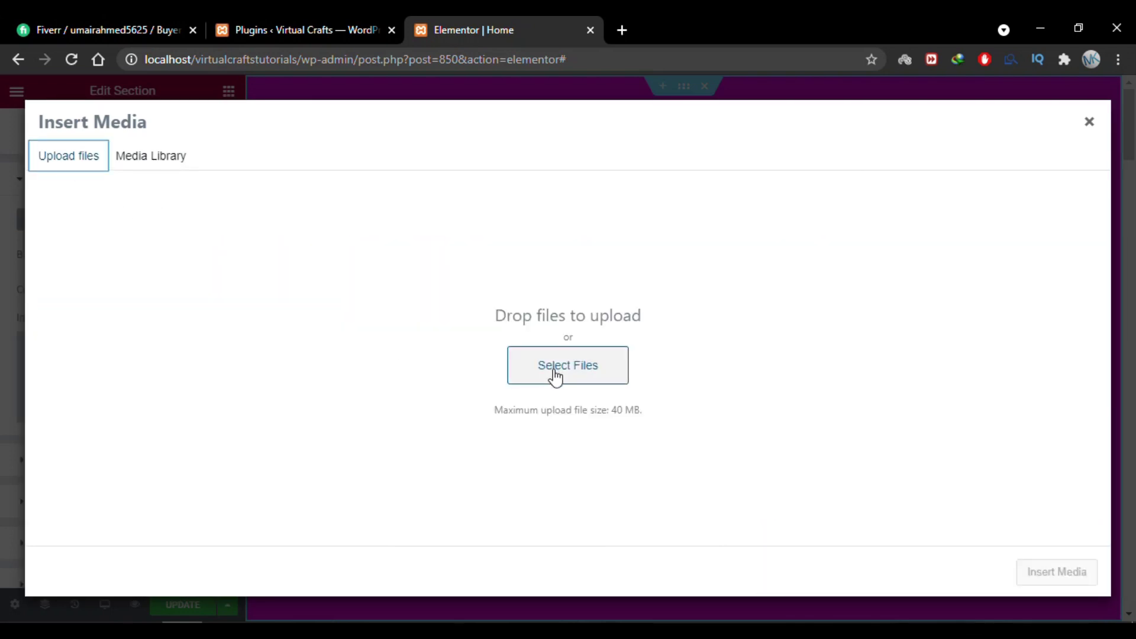
click(156, 168)
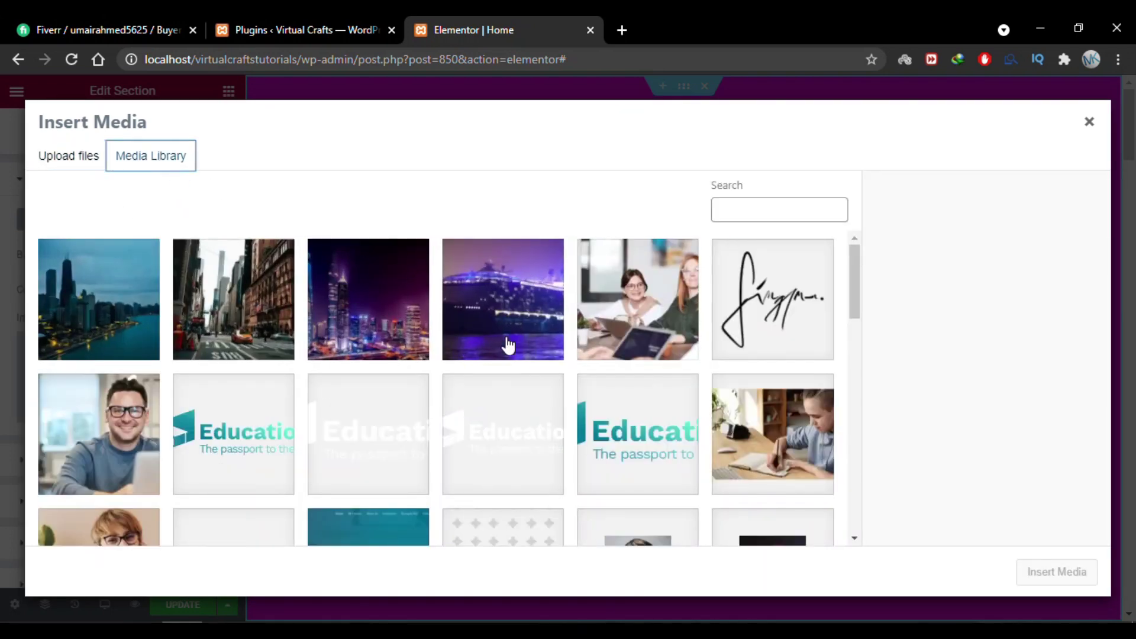
scroll(505, 368, down, 7)
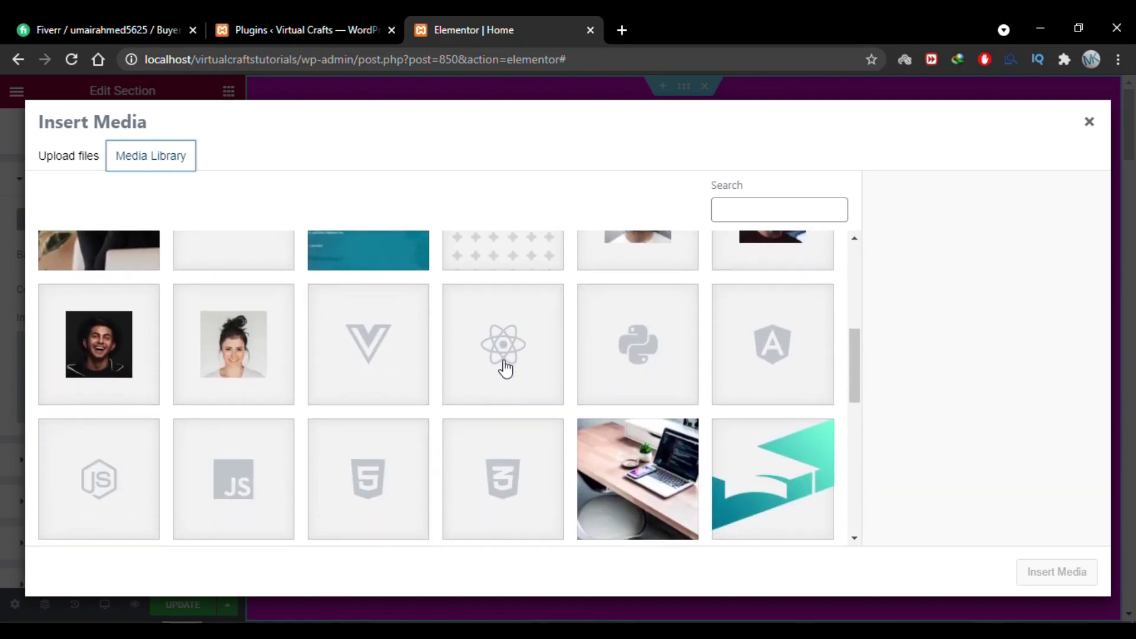
click(693, 427)
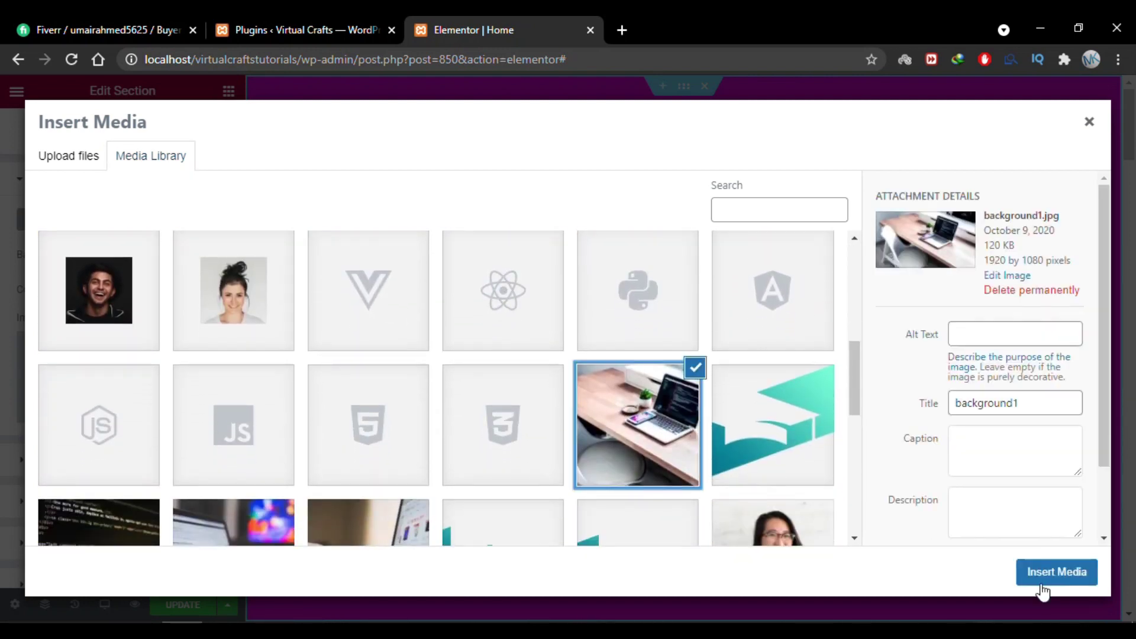
click(1057, 574)
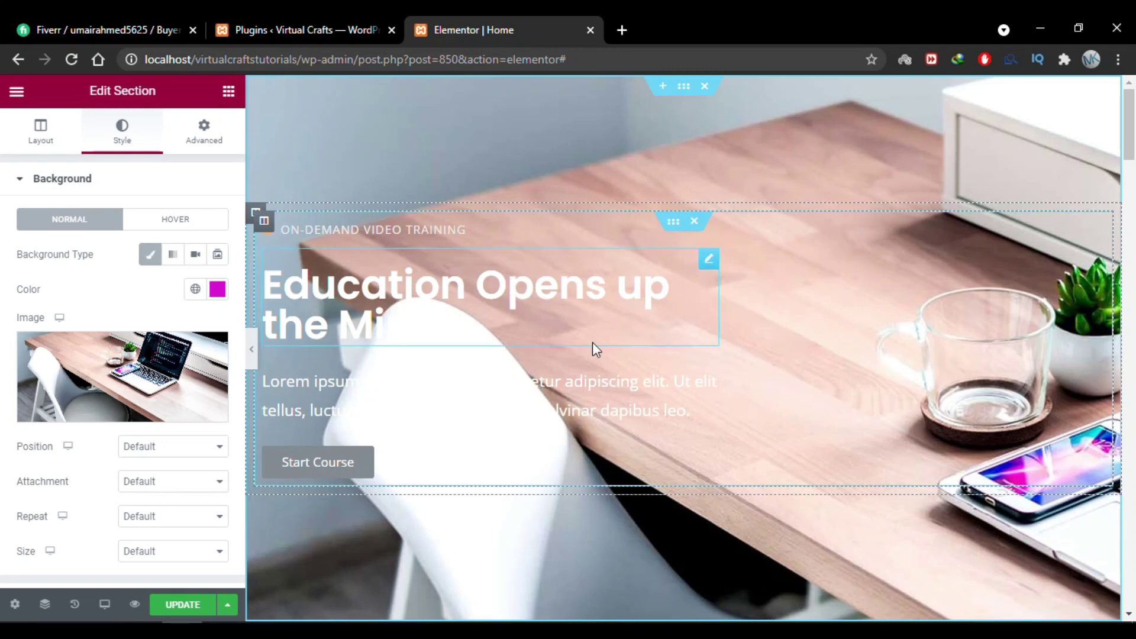
Set the section's background image size to Cover.
mouse_move(210, 402)
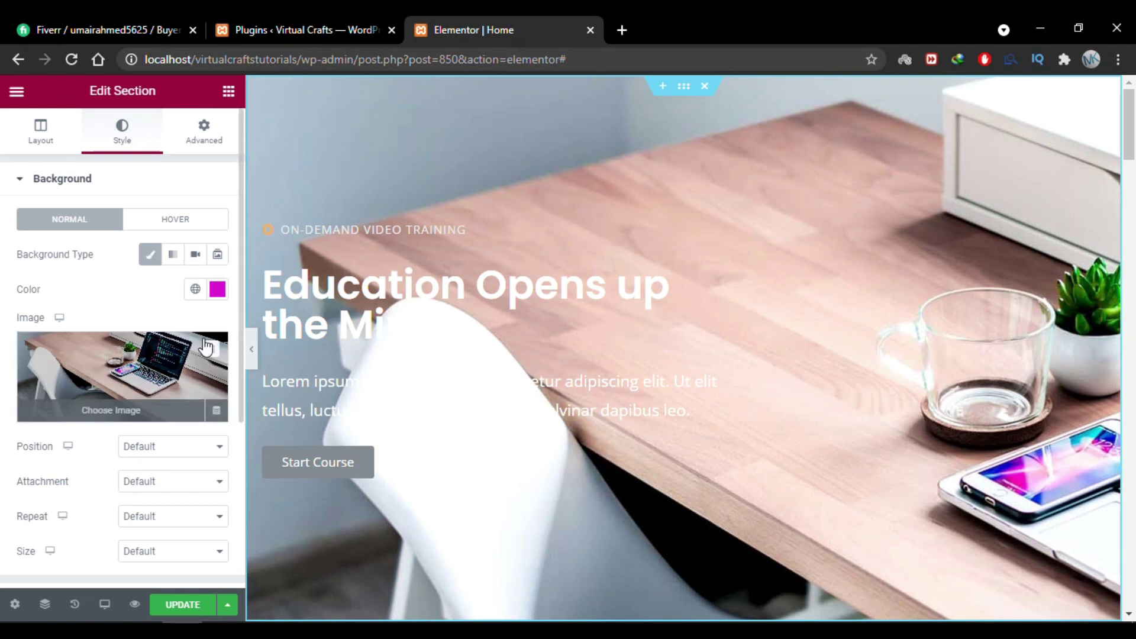
scroll(3, 461, down, 1)
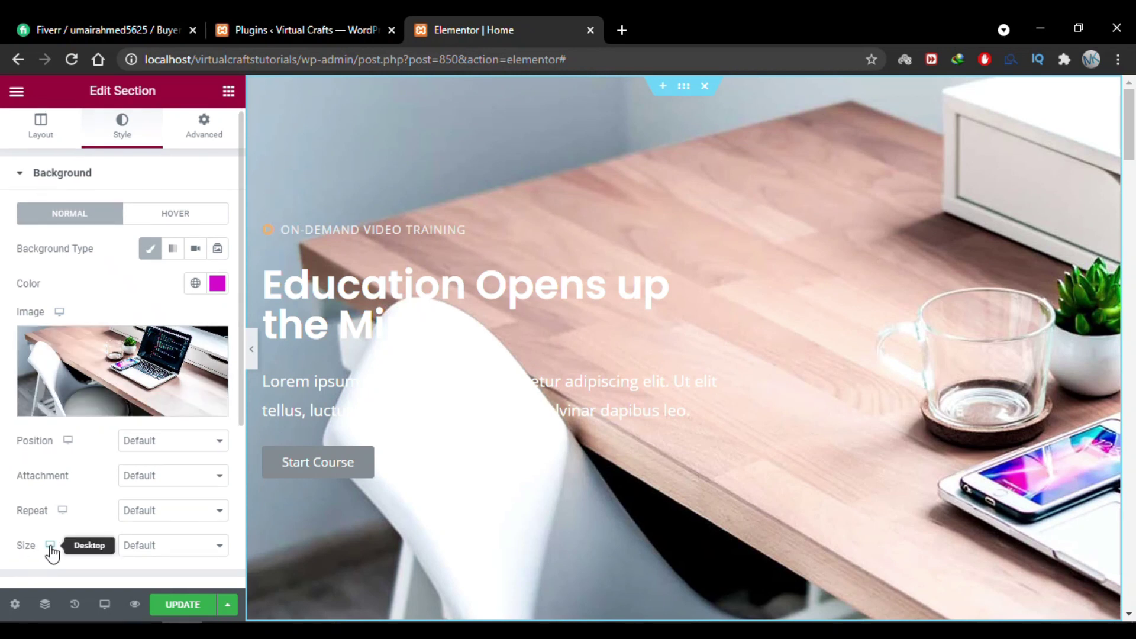
click(187, 545)
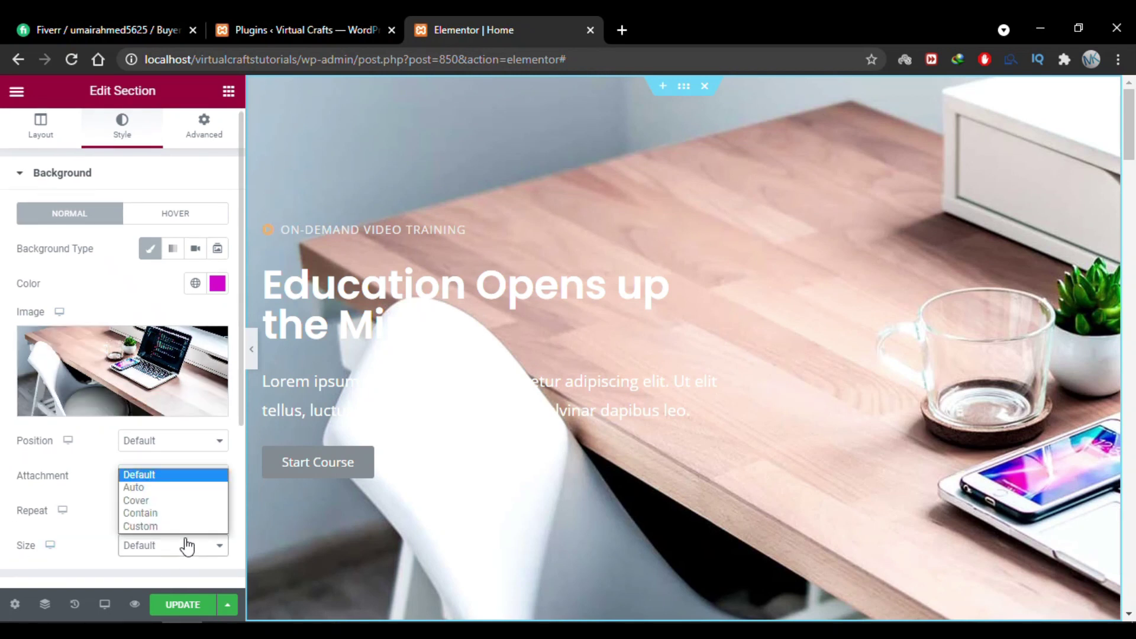
click(176, 502)
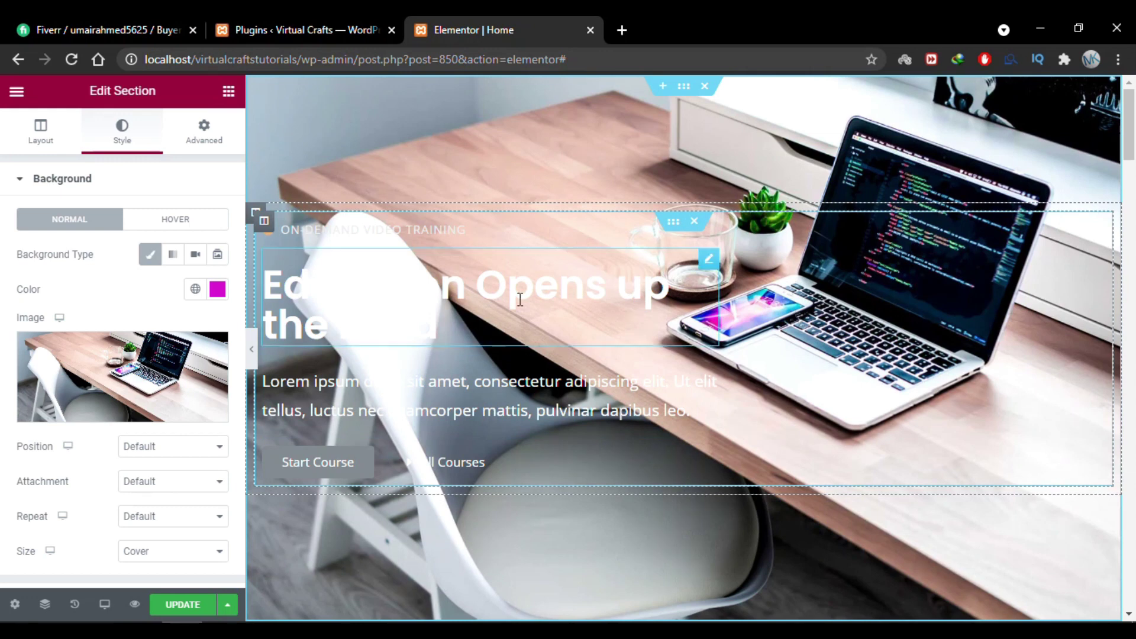
Give the section a background overlay of the Gradient type.
click(36, 183)
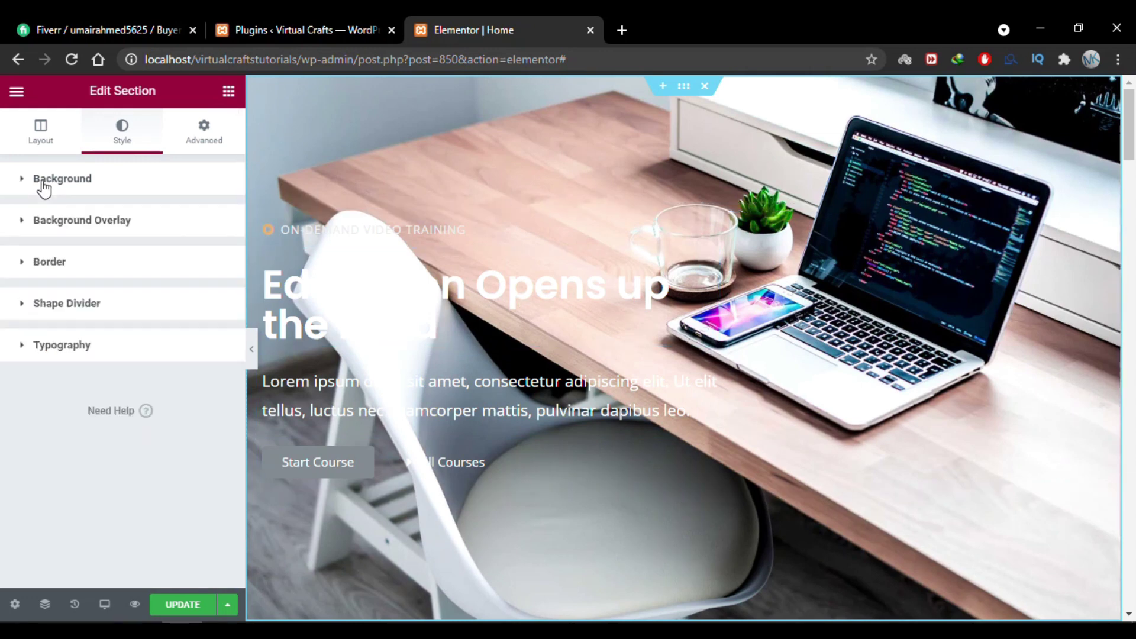
click(68, 226)
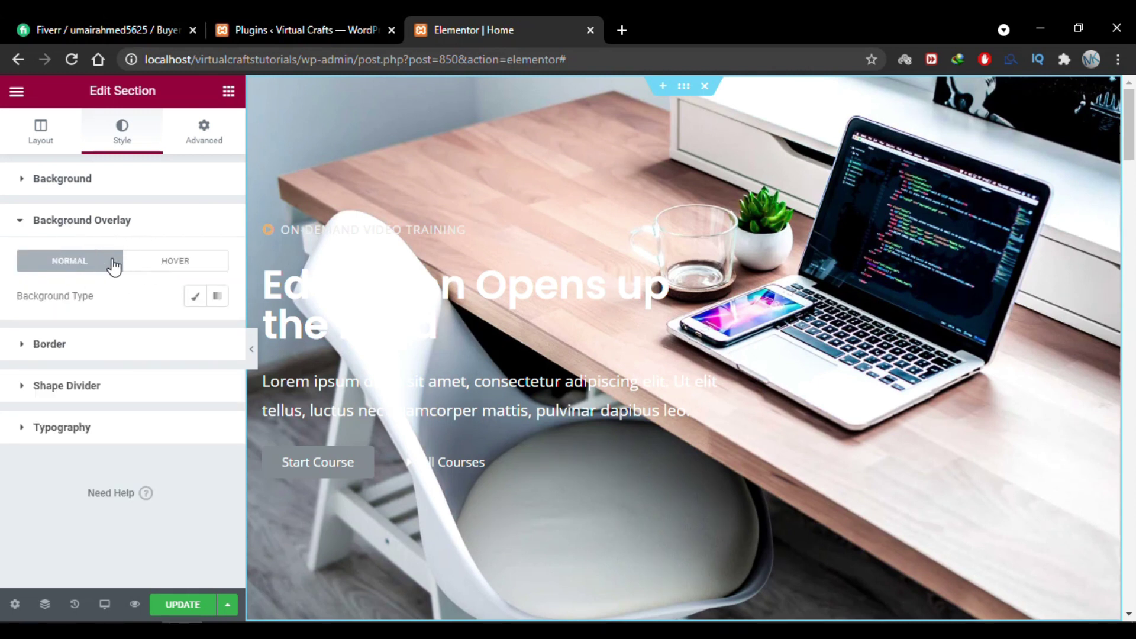
click(195, 297)
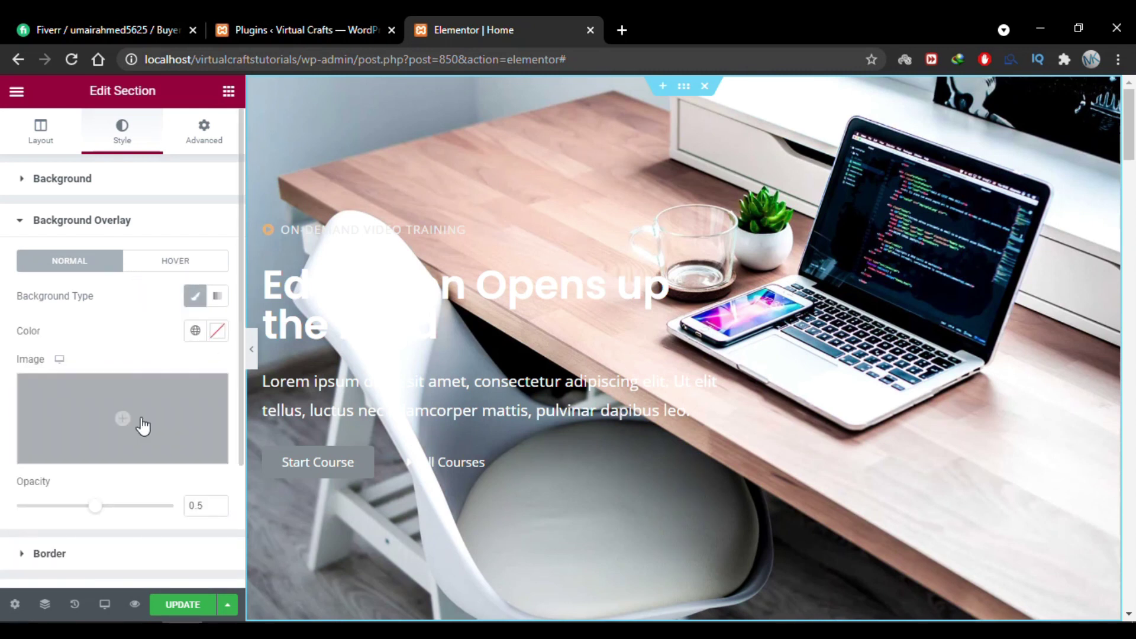
click(218, 297)
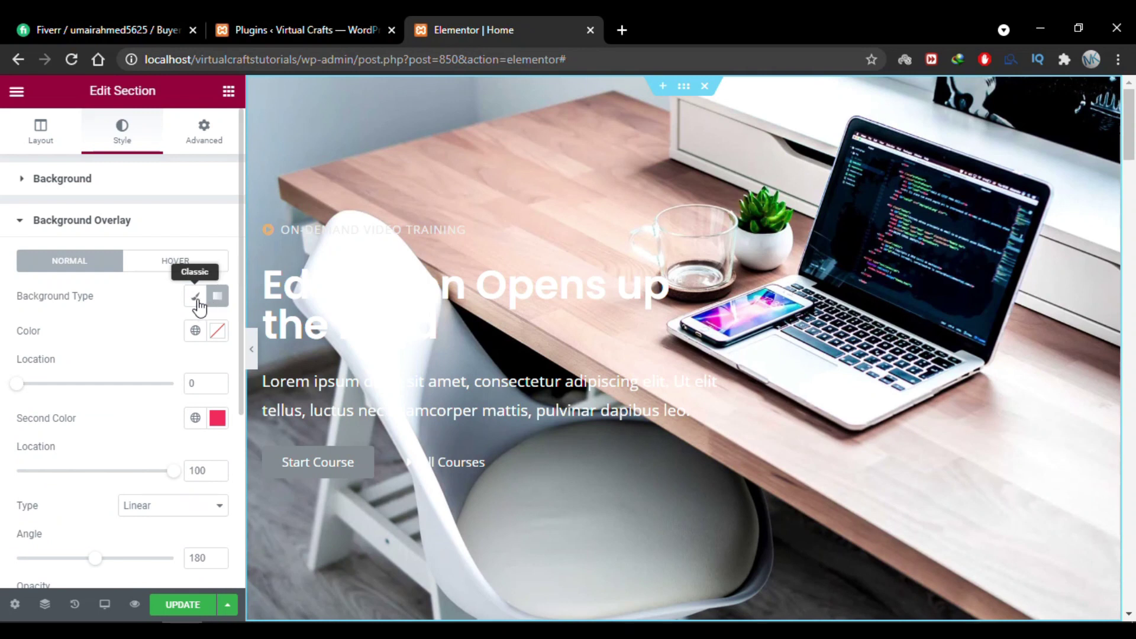
click(195, 297)
click(218, 297)
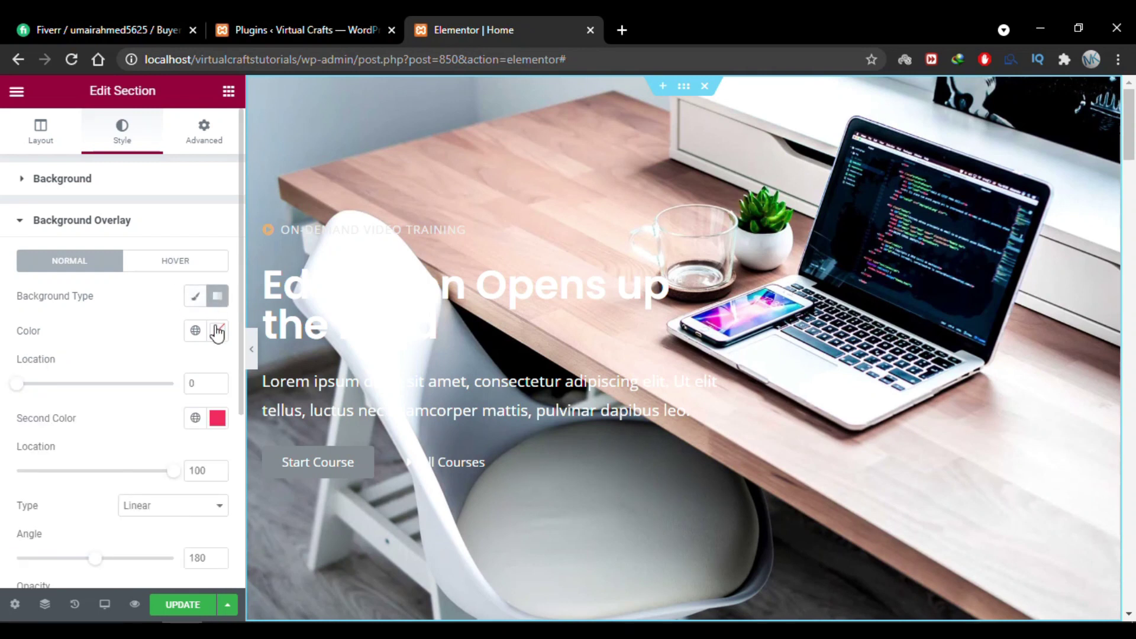
Set the first color of the overlay gradient to blue #098BD5.
scroll(122, 363, down, 1)
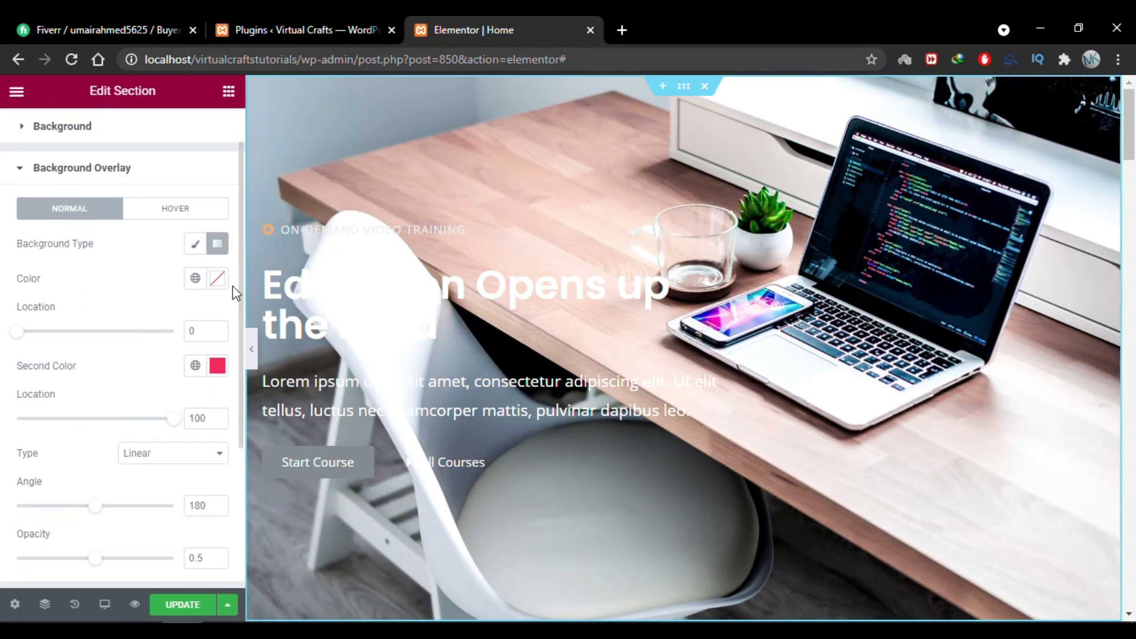
click(217, 278)
click(134, 492)
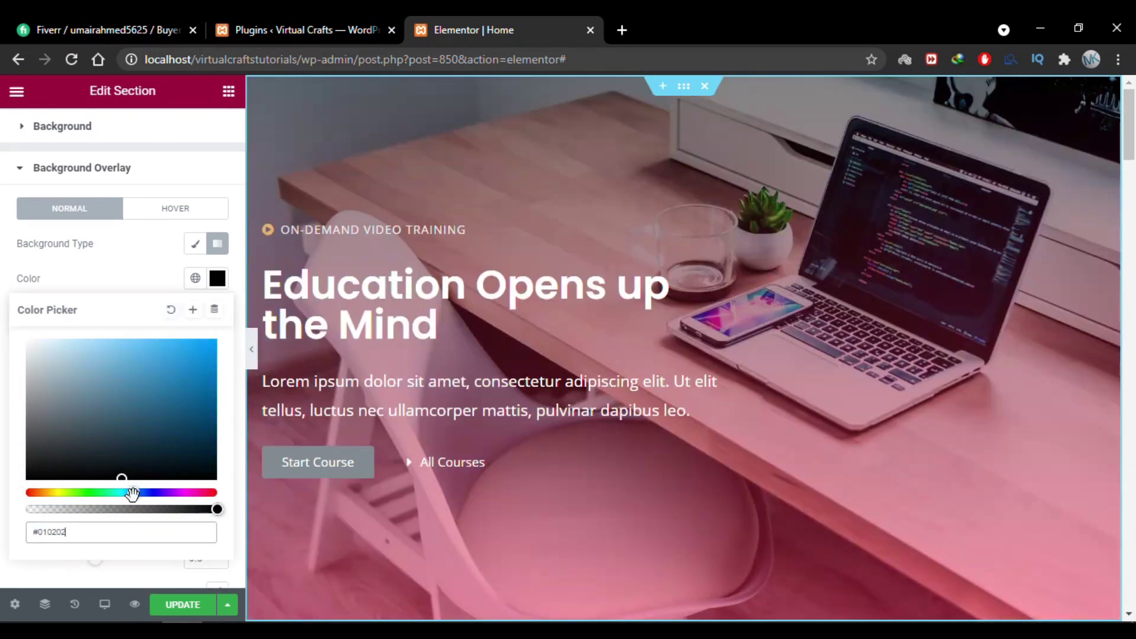
click(194, 370)
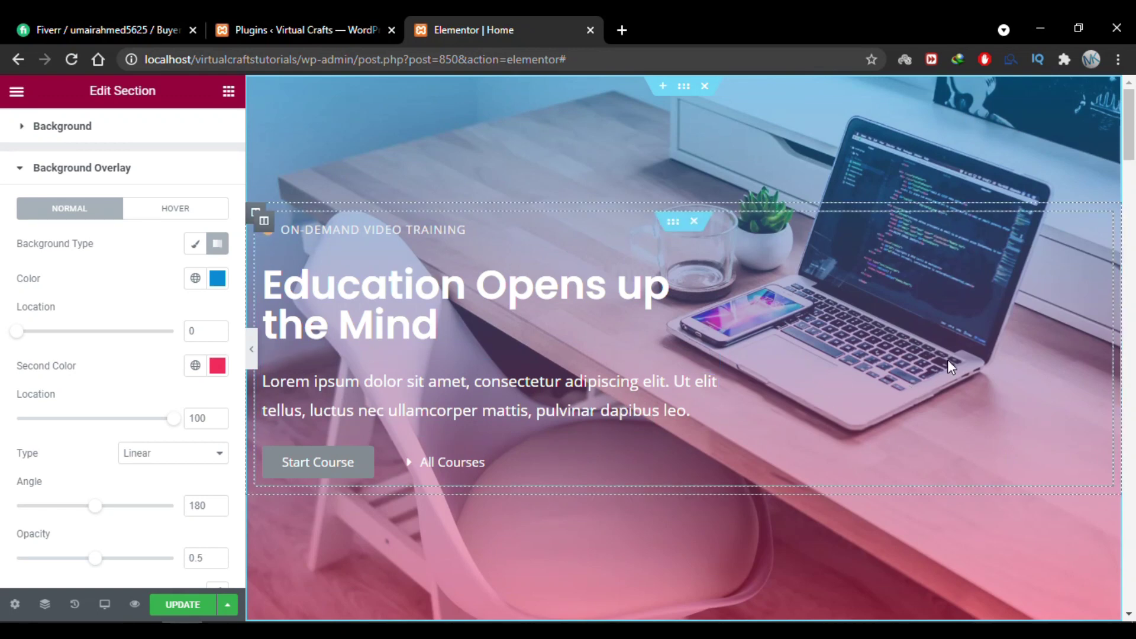
scroll(932, 332, down, 3)
scroll(932, 332, up, 3)
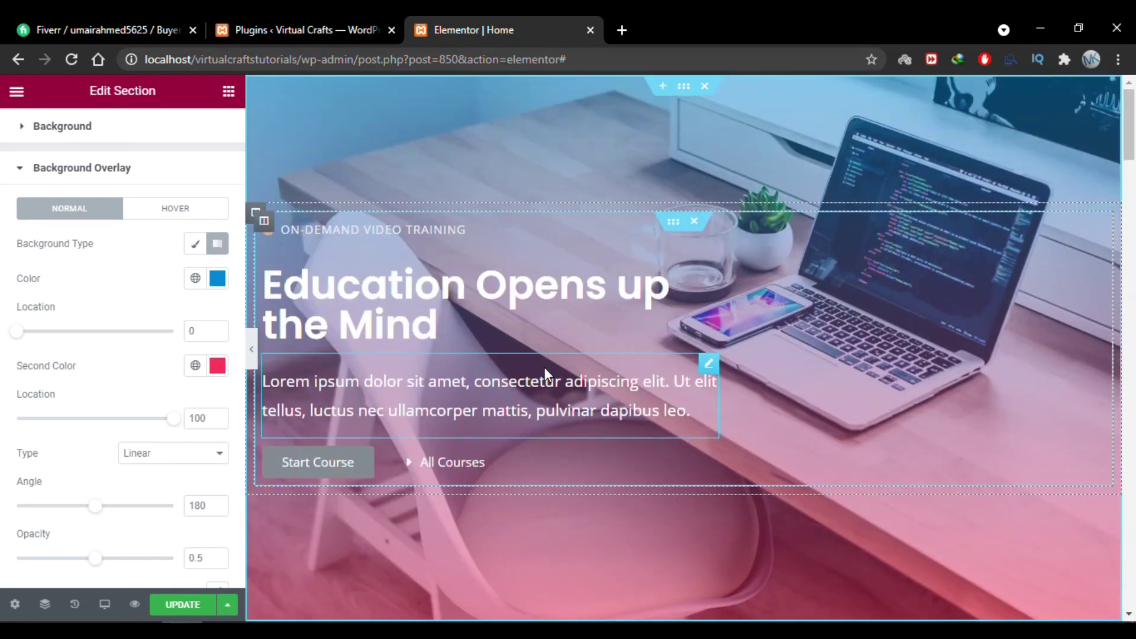
Change the first color of the overlay gradient to green #4DD509.
click(218, 278)
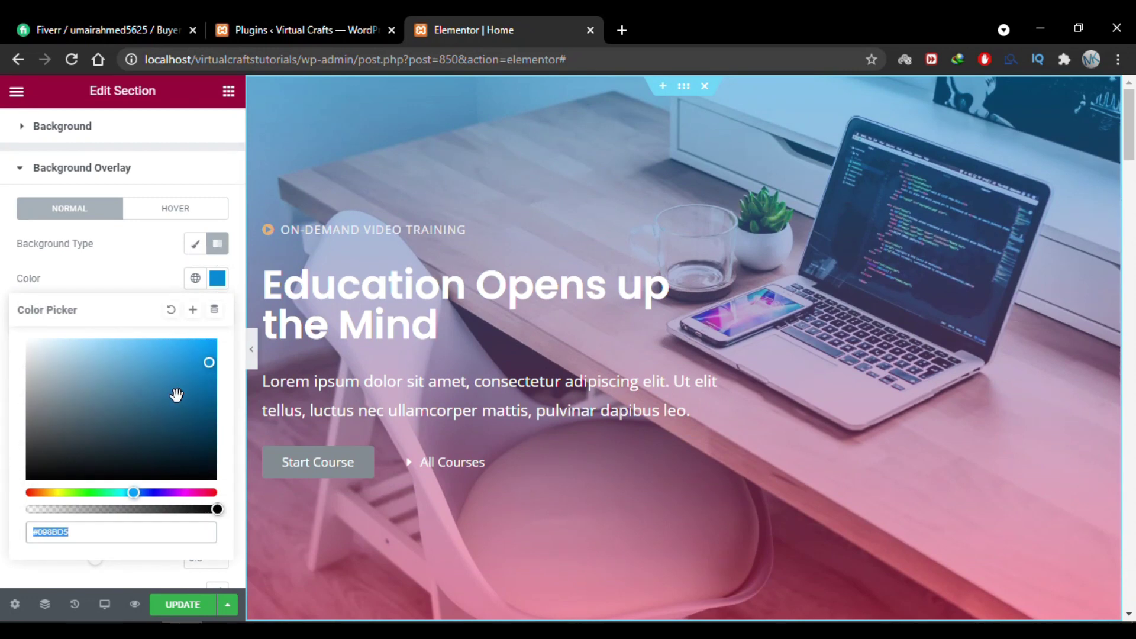
drag(181, 492, 79, 492)
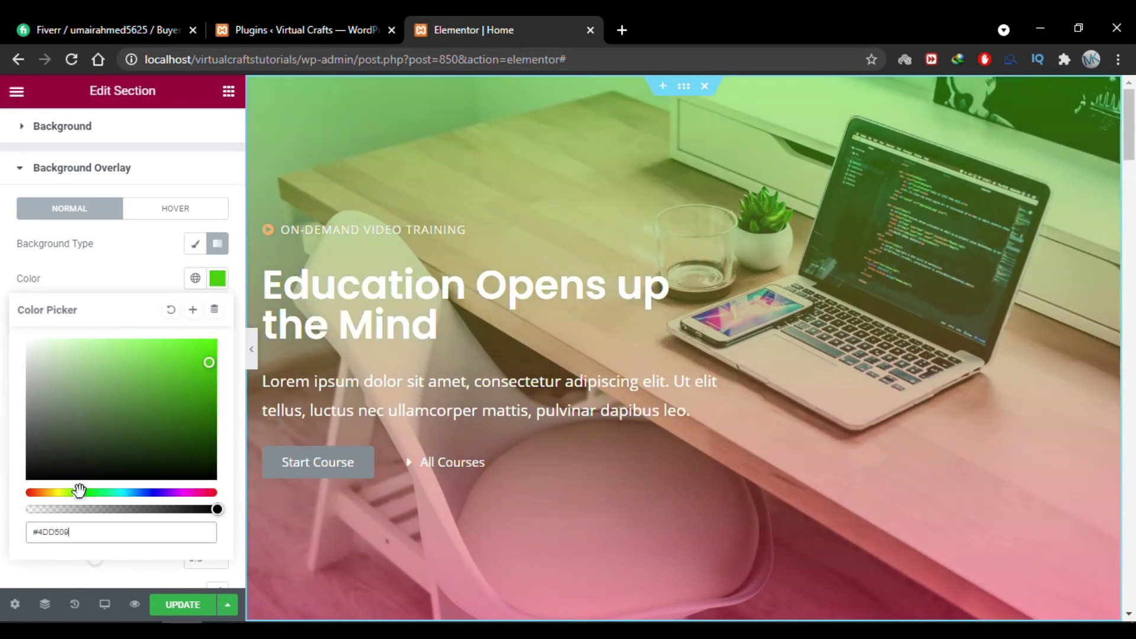
click(3, 344)
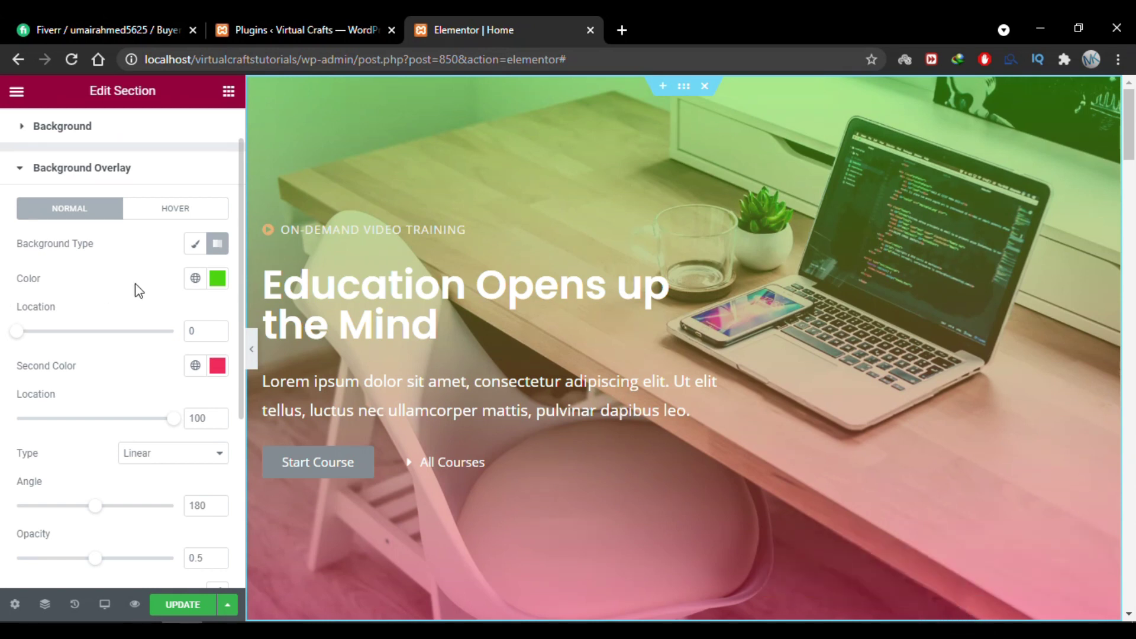
Set the overlay gradient's second color to black #000000 and its first color to dark gray #515151.
click(217, 278)
drag(66, 446, 18, 495)
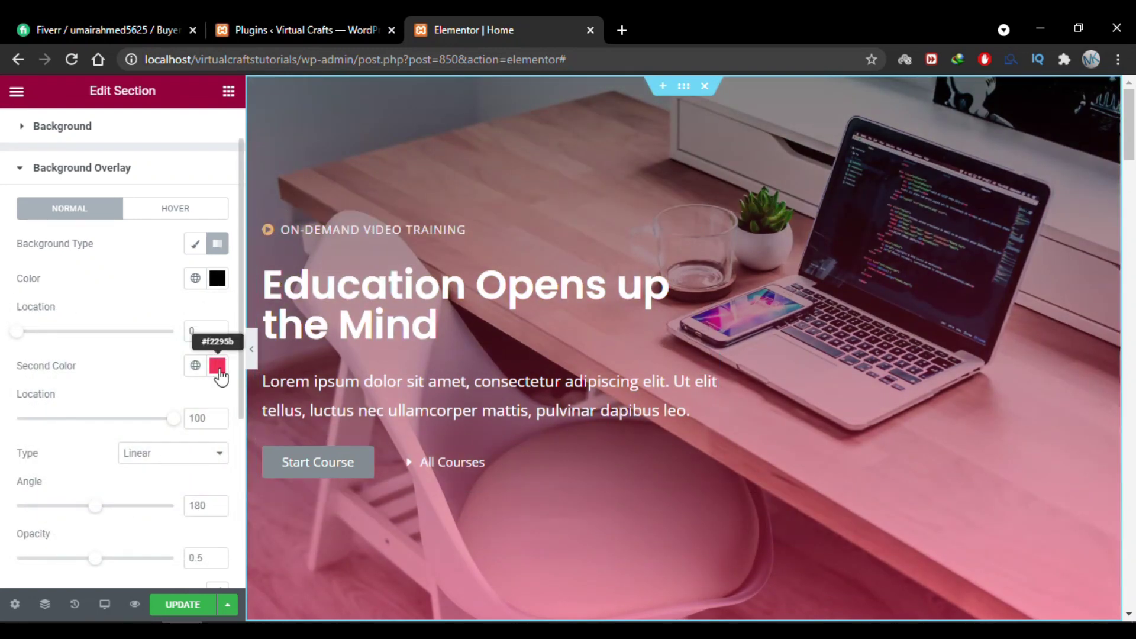
click(218, 365)
drag(36, 249, 1, 295)
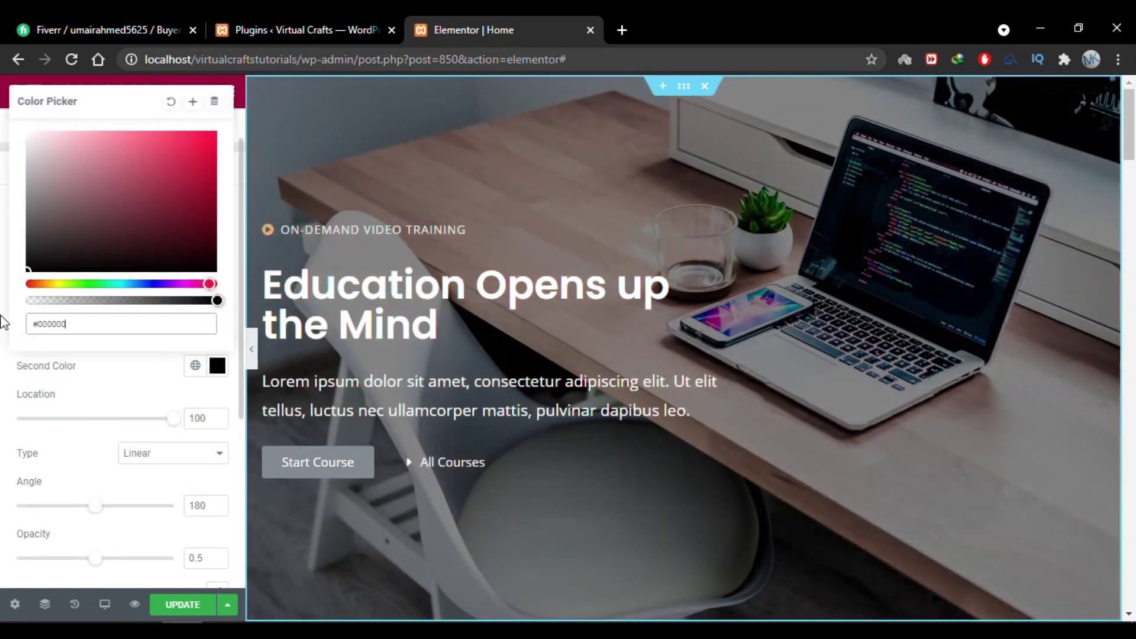
click(217, 278)
drag(36, 436, 32, 432)
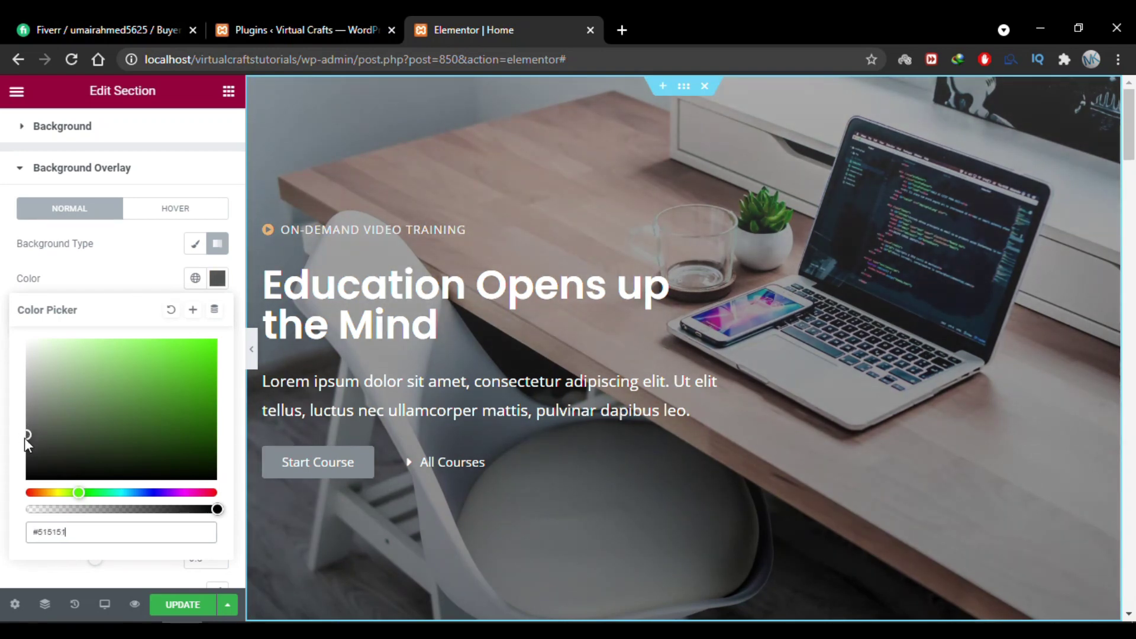
Raise the hero section's background overlay opacity to 0.77.
click(3, 368)
scroll(3, 371, down, 3)
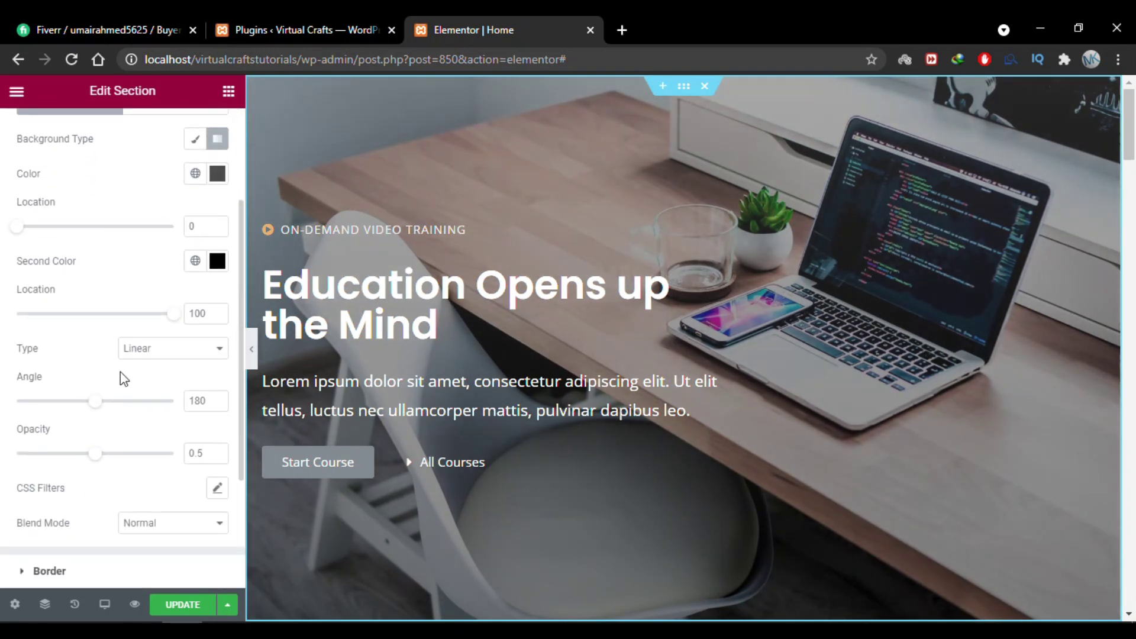
click(216, 450)
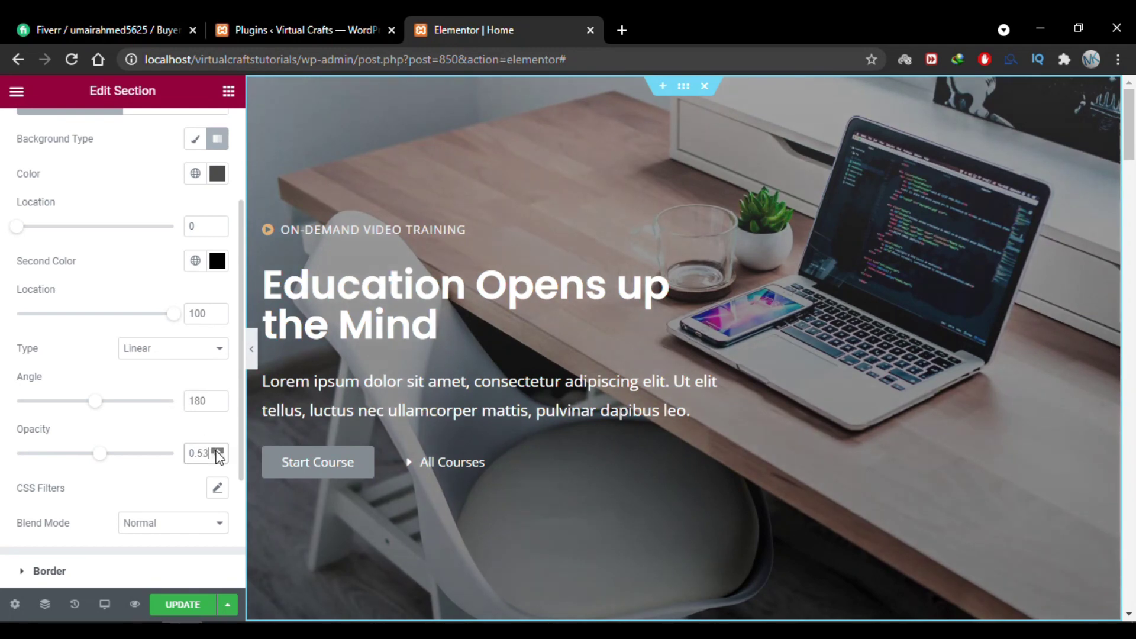
click(216, 451)
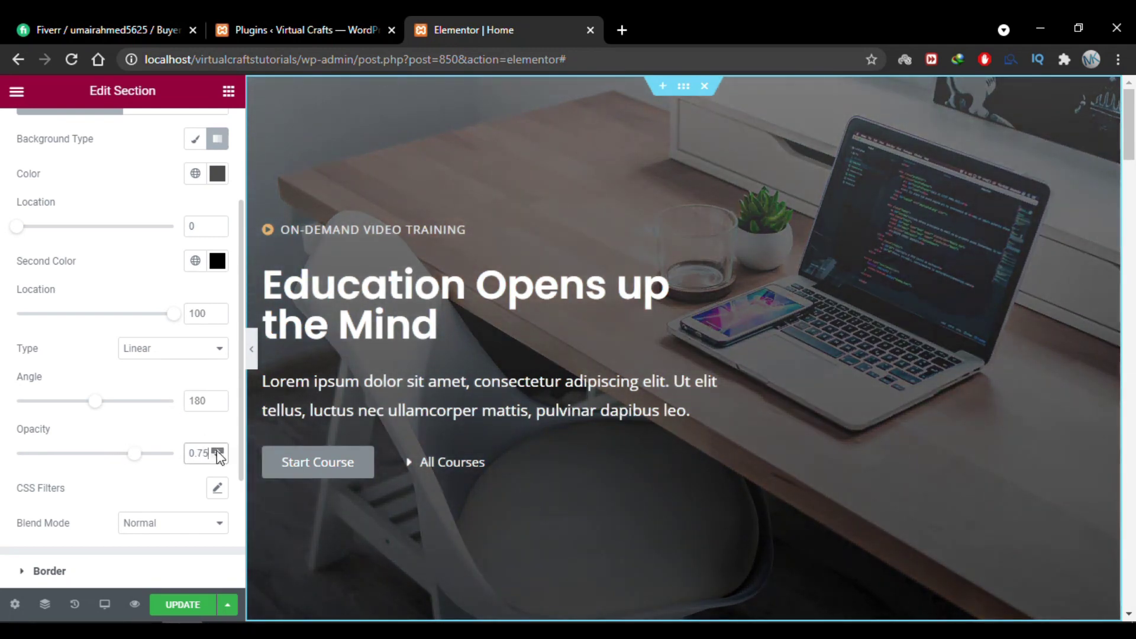
click(217, 451)
scroll(676, 349, down, 3)
scroll(676, 349, up, 3)
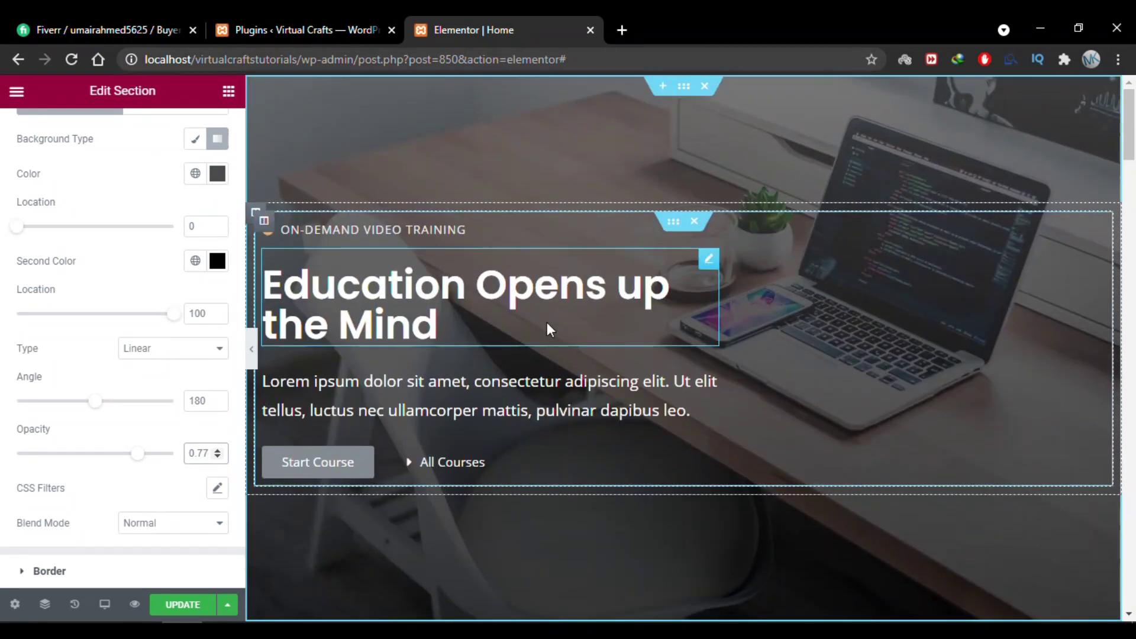
Set the background overlay's opacity to 0.5.
drag(210, 453, 198, 452)
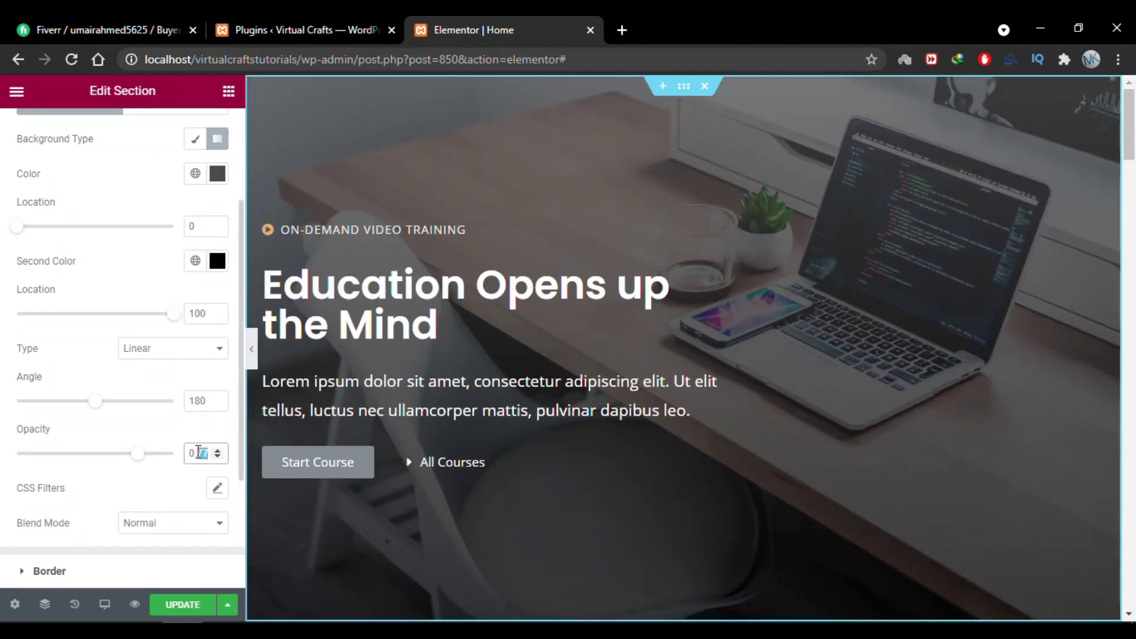
text(5)
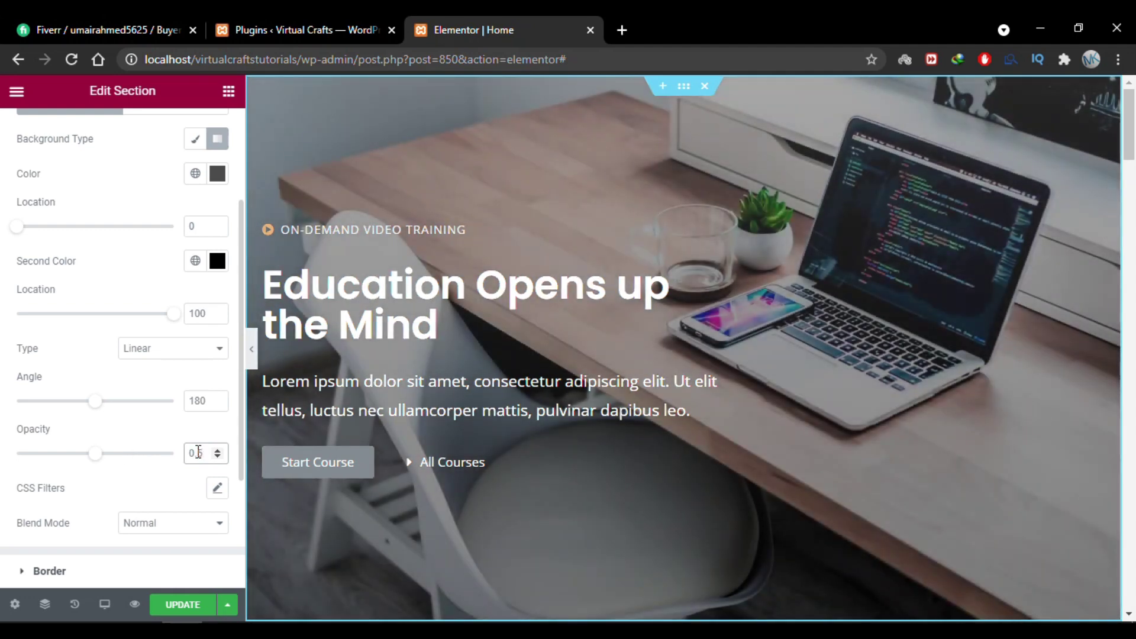
scroll(593, 415, down, 1)
scroll(593, 414, up, 1)
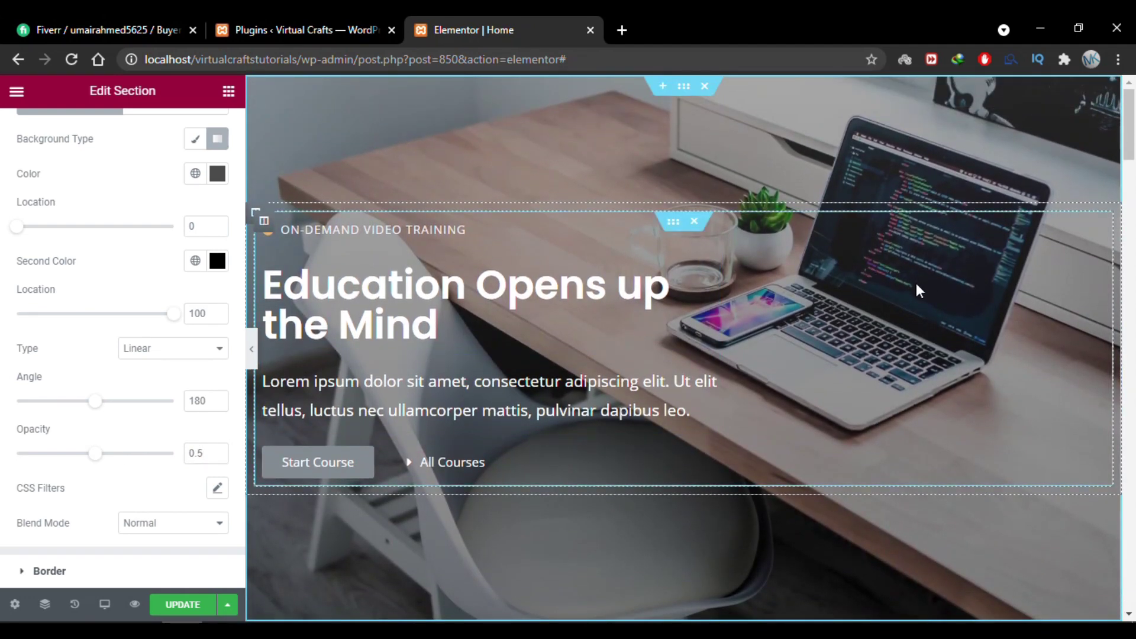
Copy the first overlay gradient color, #00819B, from the teal section below the hero.
scroll(769, 332, down, 6)
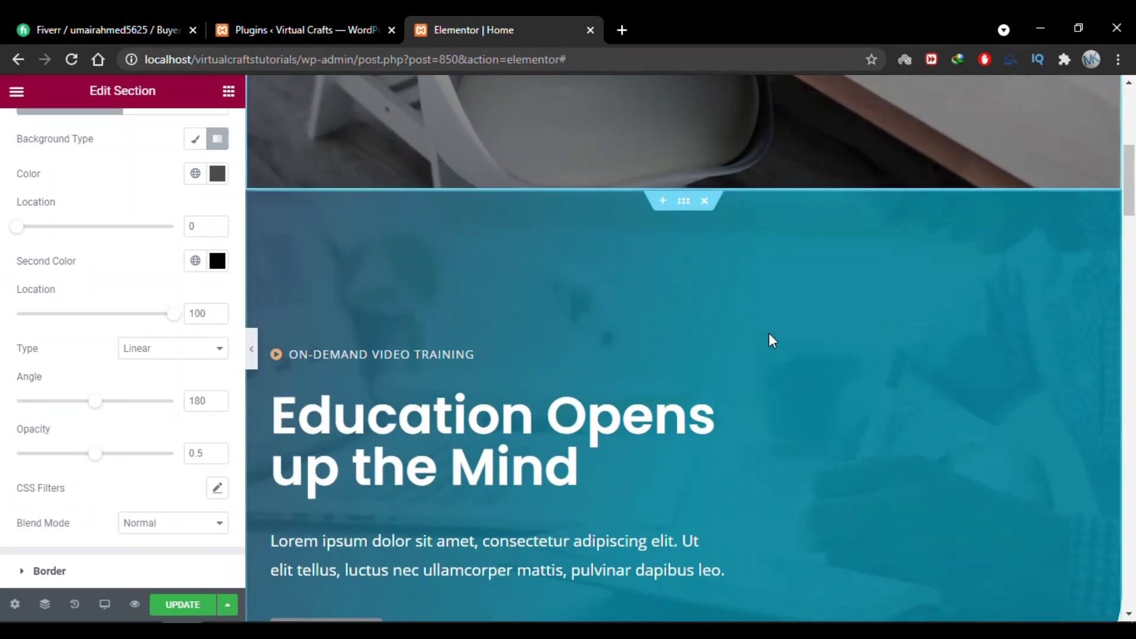
scroll(787, 371, up, 8)
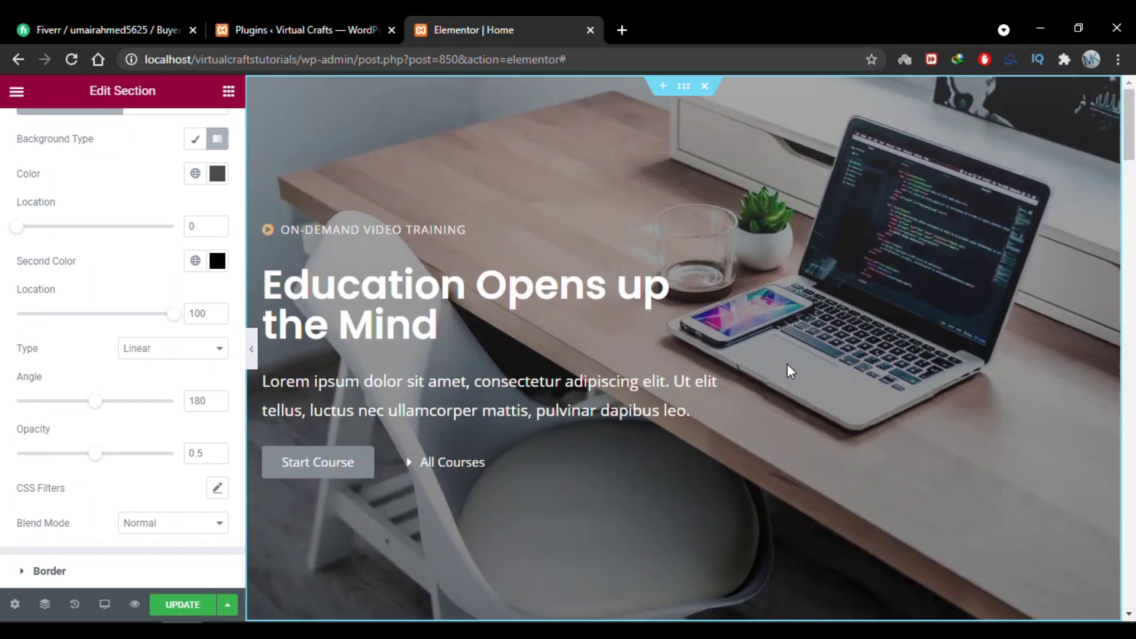
scroll(787, 370, down, 5)
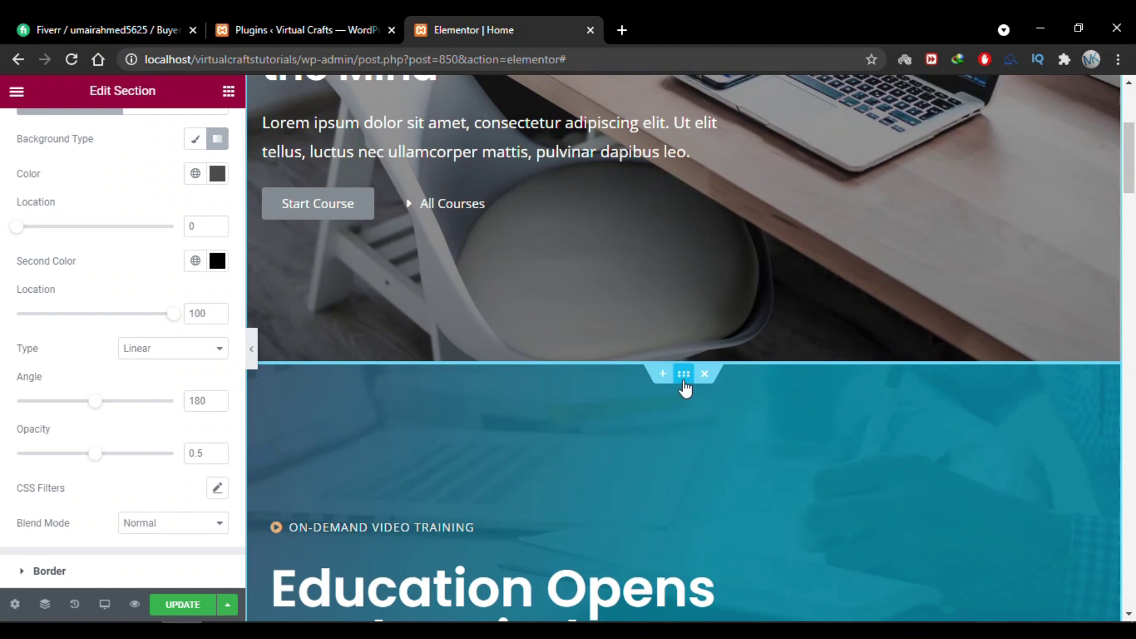
click(684, 373)
click(122, 129)
click(70, 186)
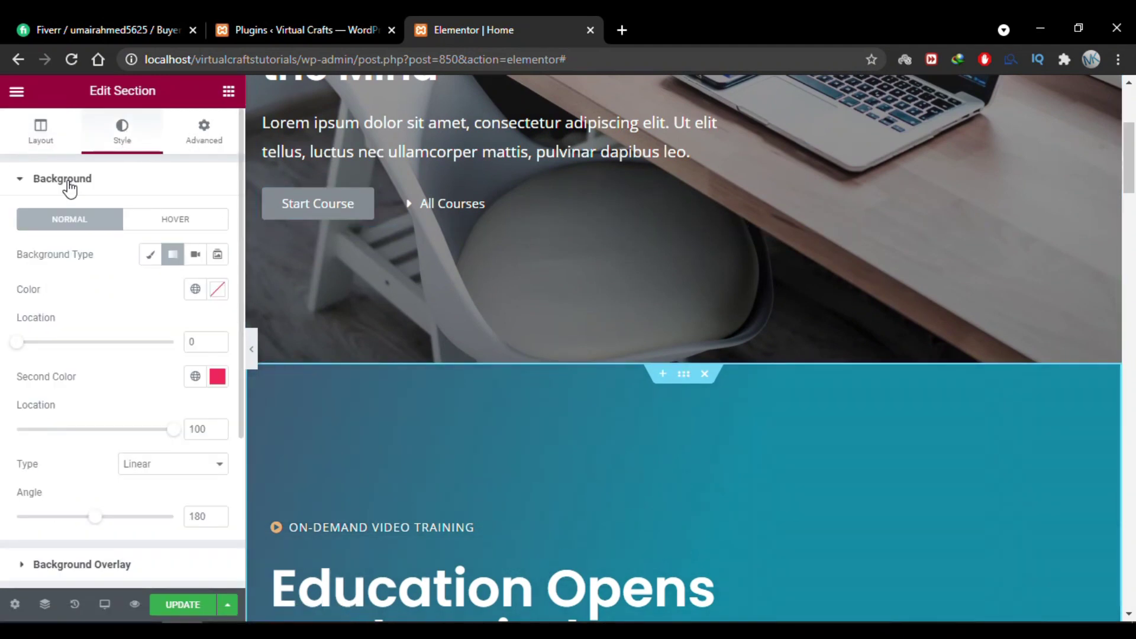
click(70, 184)
click(65, 228)
click(216, 331)
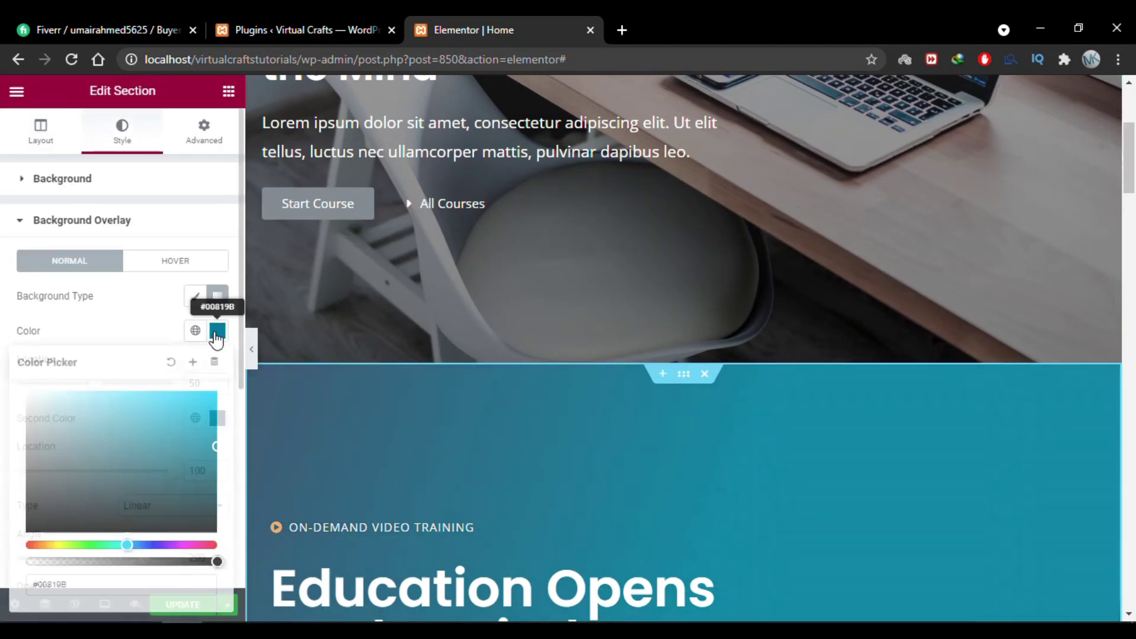
click(776, 236)
Set the first color of the hero section's overlay gradient to #00819B.
scroll(776, 239, down, 5)
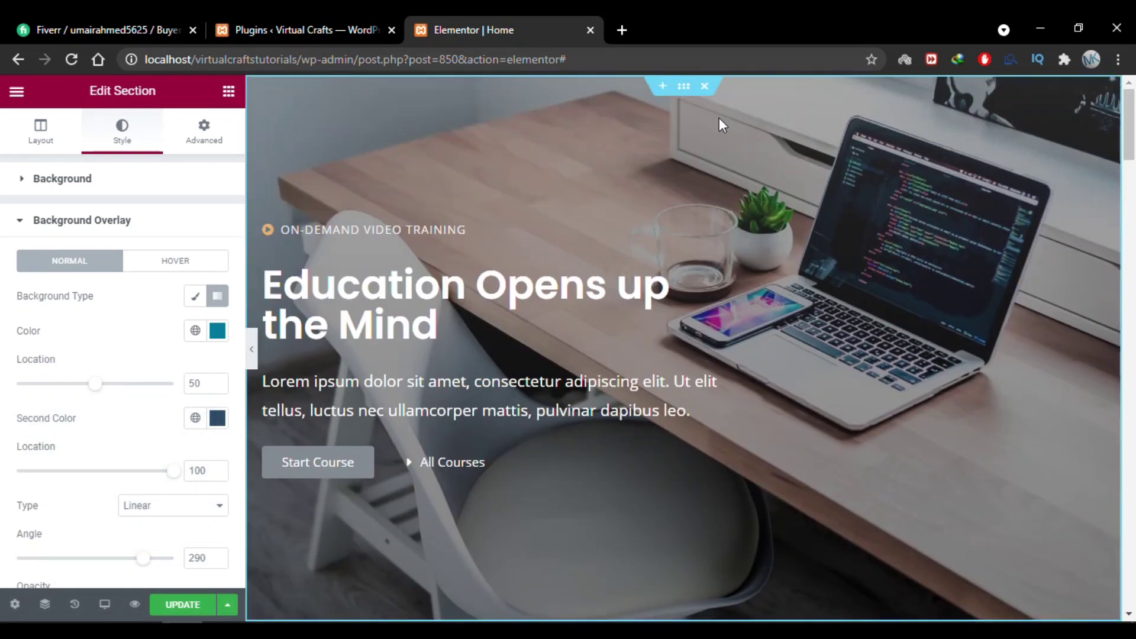
click(684, 88)
click(88, 179)
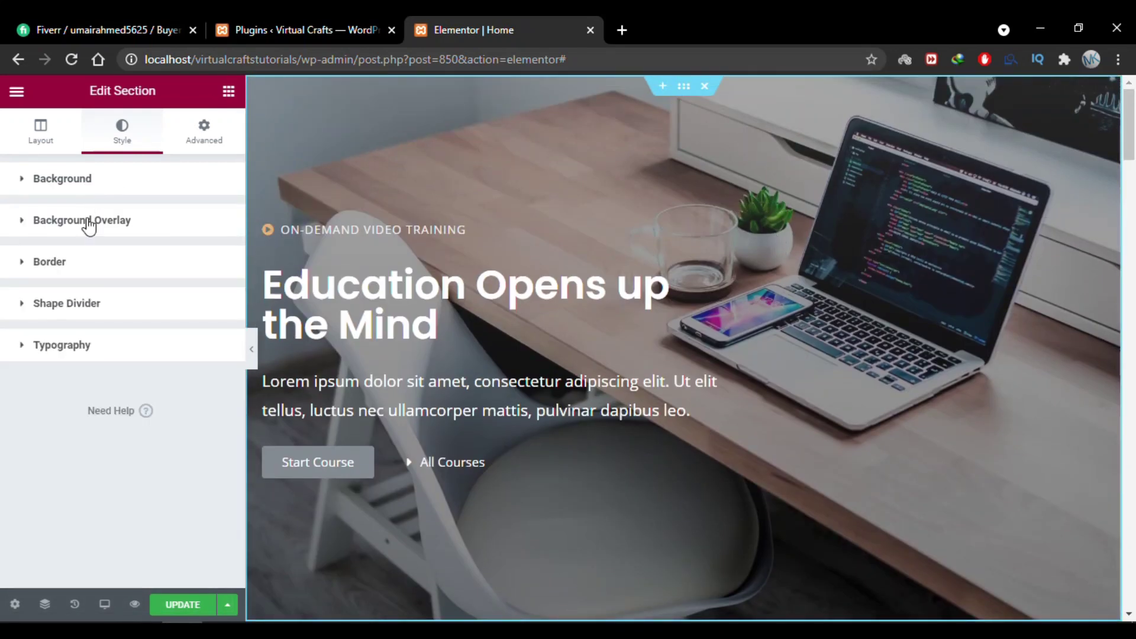
click(87, 221)
click(217, 331)
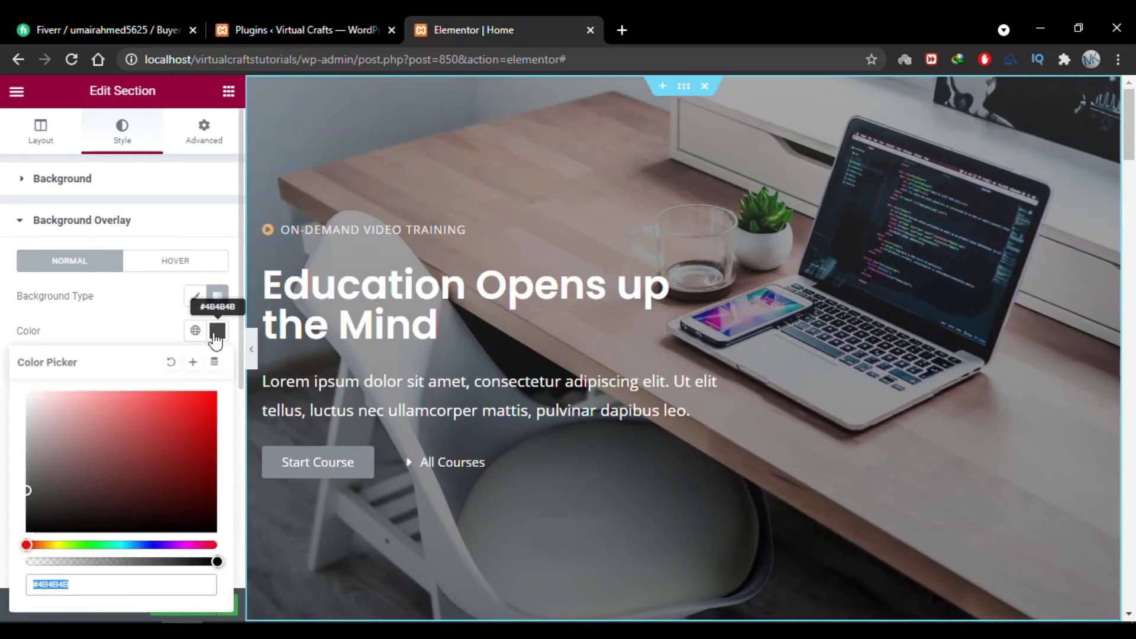
text(#00819B)
click(3, 306)
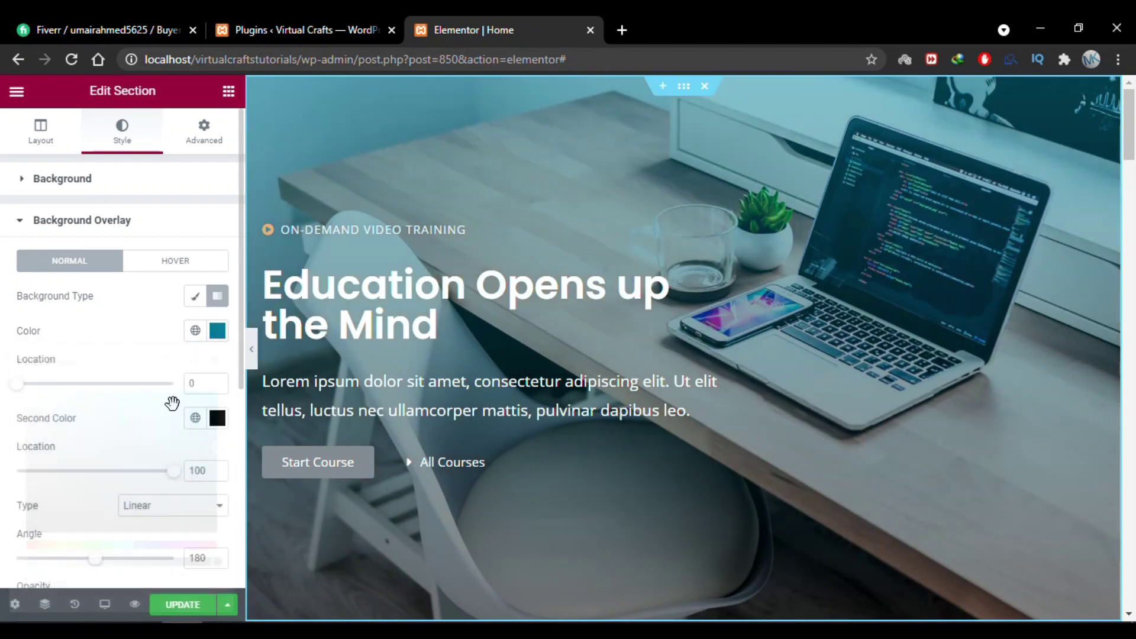
Set the second color of the hero's overlay gradient to dark teal #21474F.
click(217, 417)
text(#00819B)
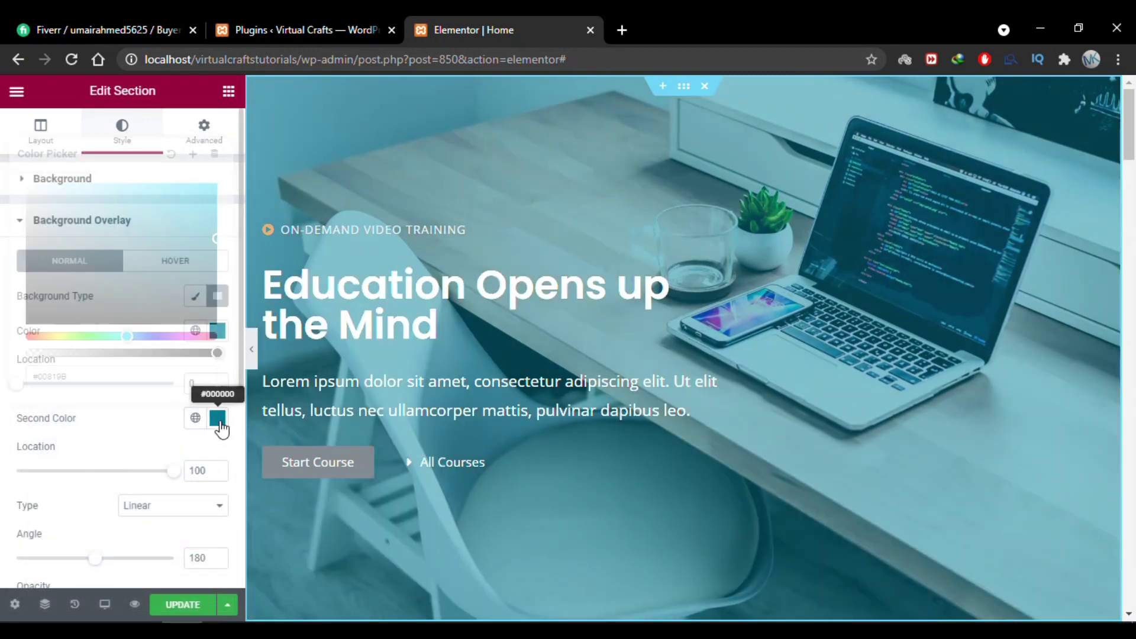
drag(145, 281, 136, 281)
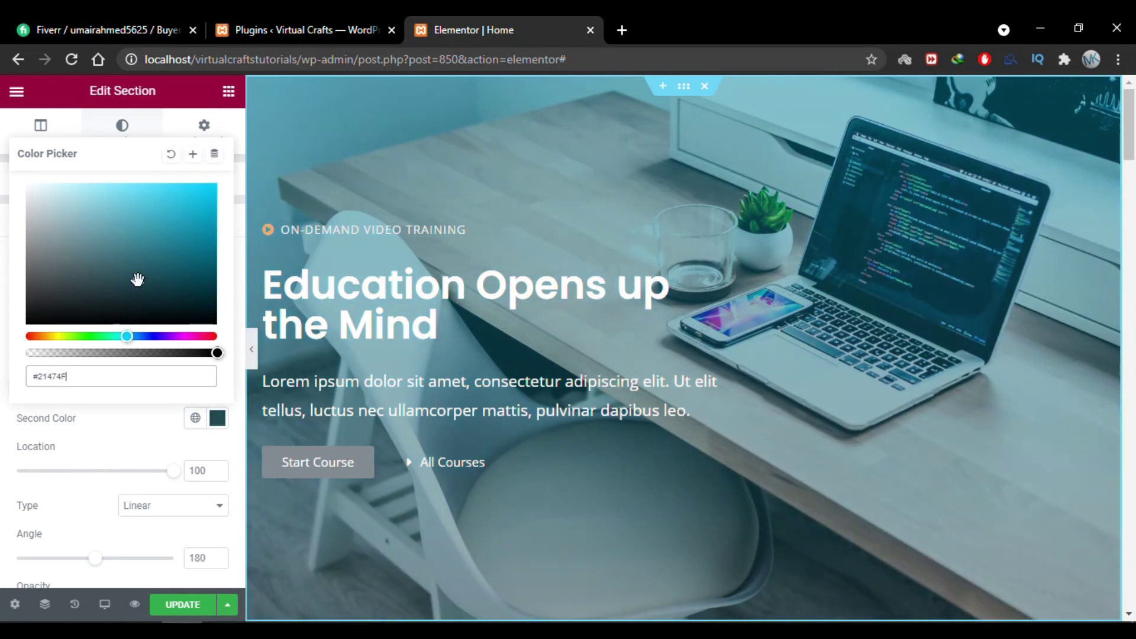
click(5, 316)
Try an overlay opacity of 0.94 for the hero section and settle on 0.78.
scroll(5, 317, down, 2)
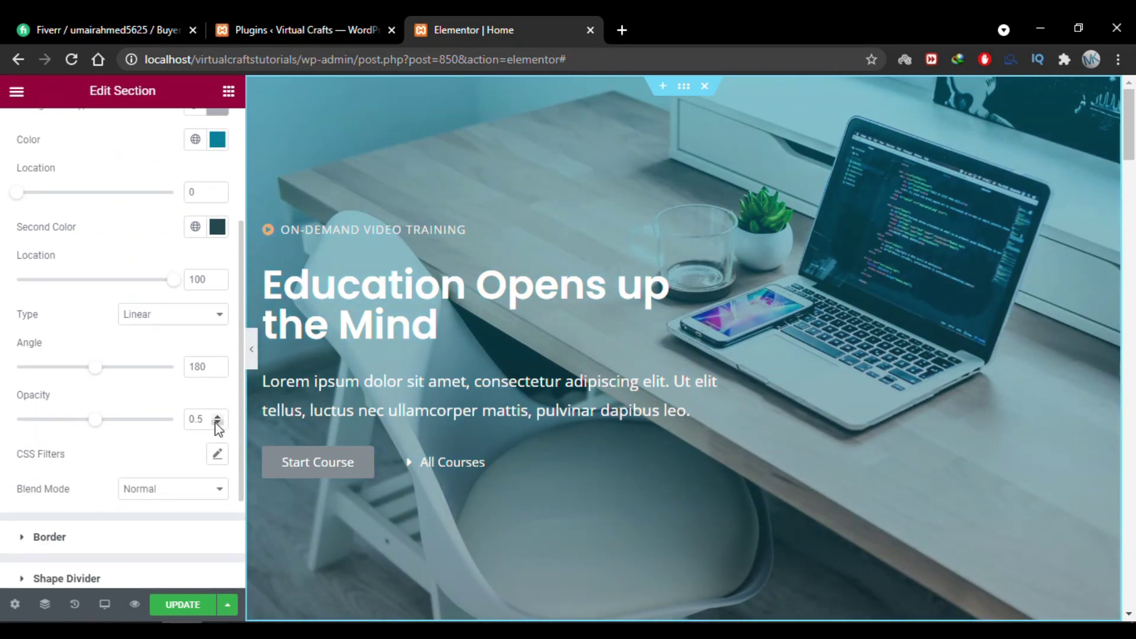
scroll(208, 419, up, 20)
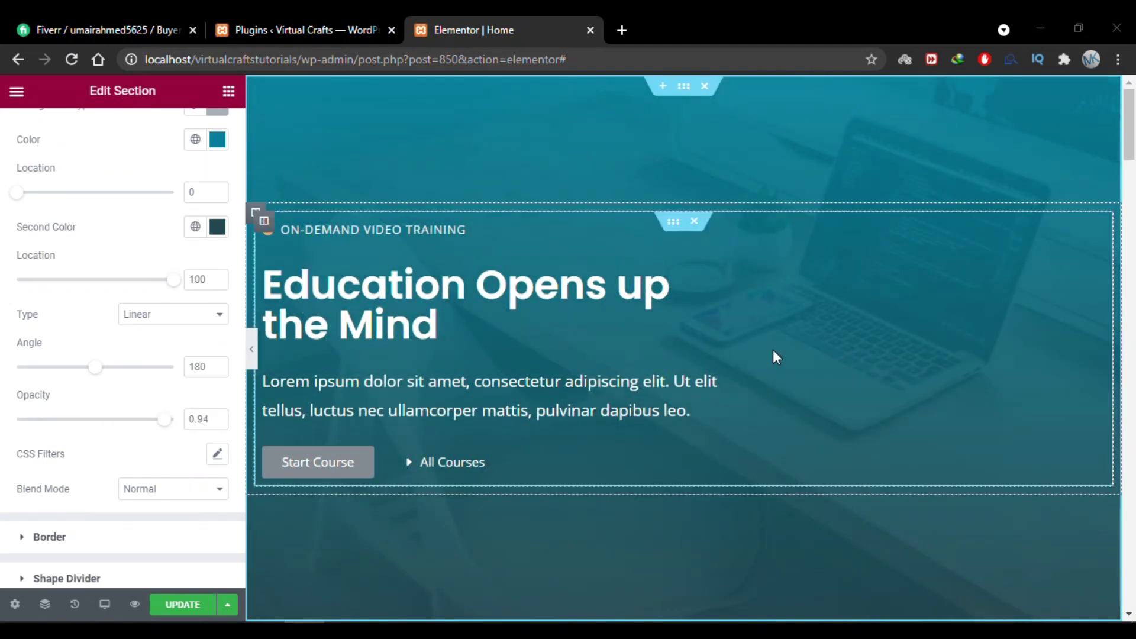
scroll(854, 285, down, 3)
scroll(854, 285, up, 3)
scroll(832, 322, down, 12)
scroll(832, 323, up, 12)
scroll(831, 323, down, 6)
scroll(831, 321, up, 3)
scroll(5, 444, up, 3)
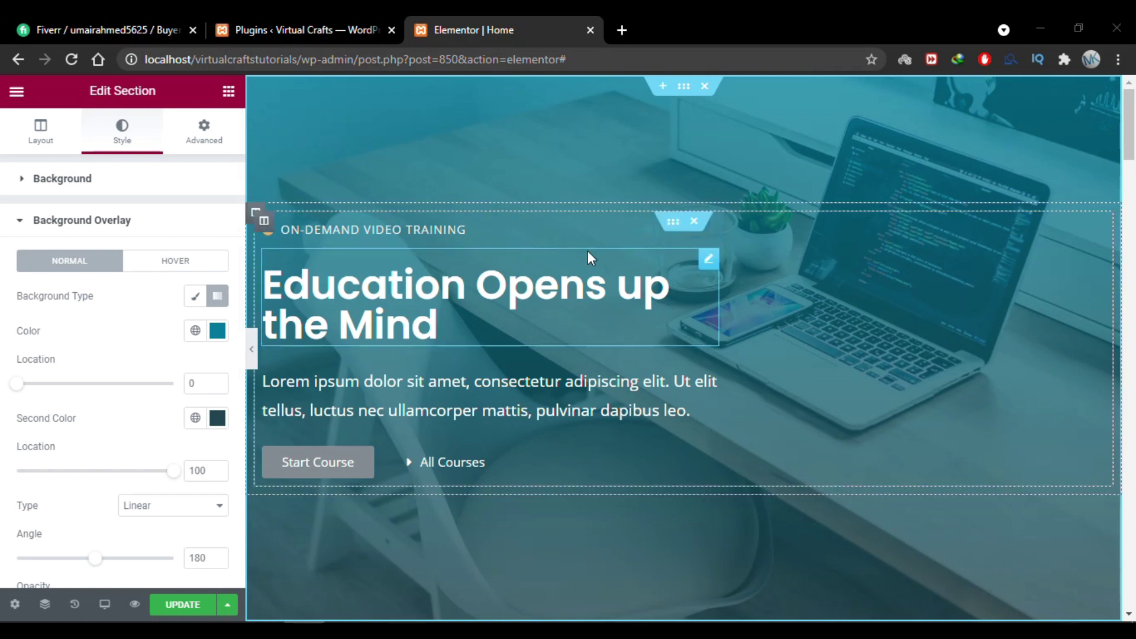
Give the overlay's hover state a gradient background with cyan #1BD5E0 as its first color.
click(190, 271)
click(101, 263)
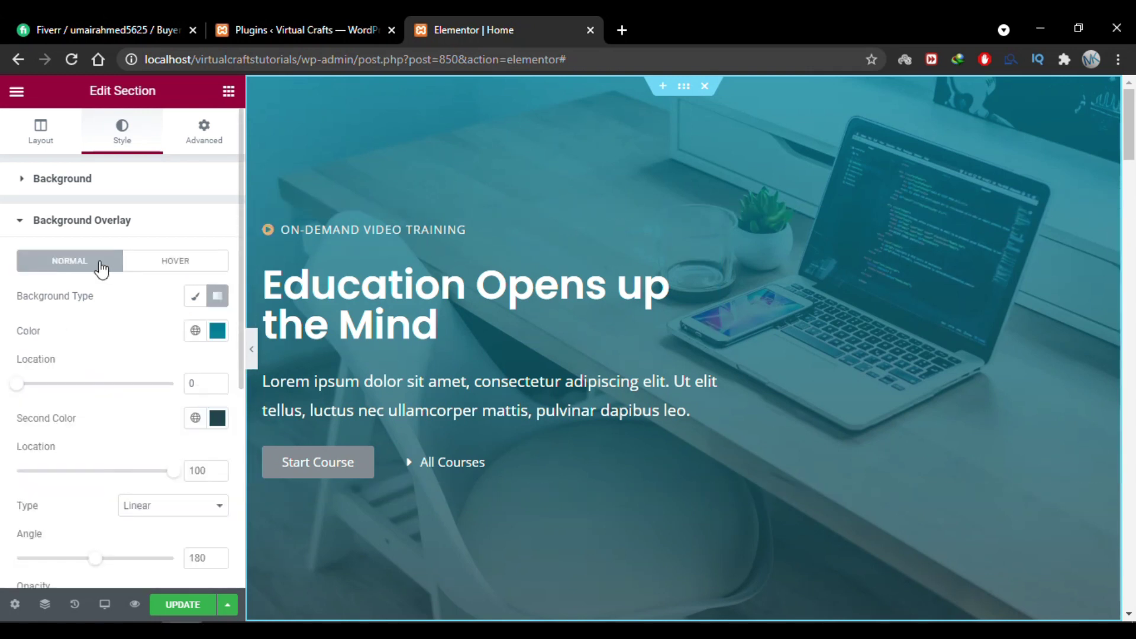
click(185, 271)
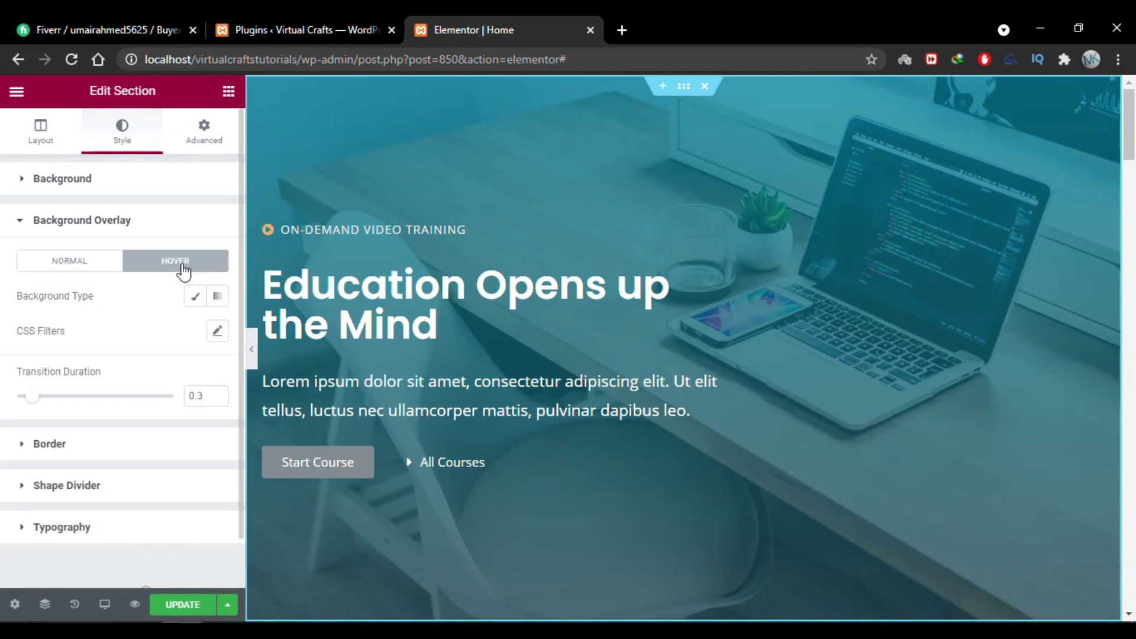
click(220, 300)
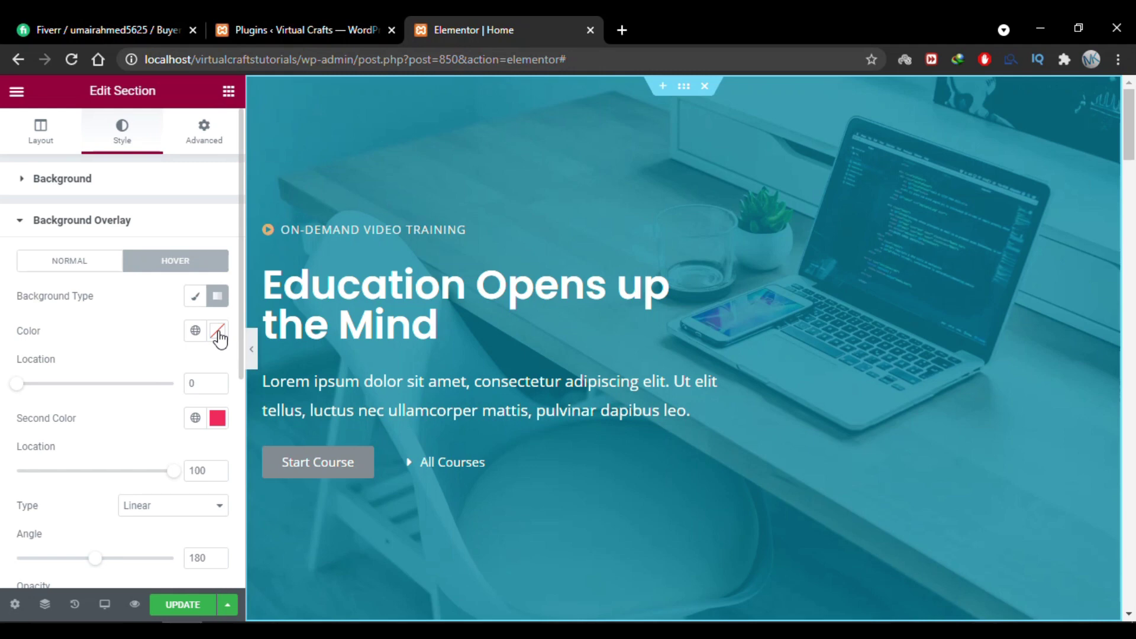
click(218, 331)
click(123, 545)
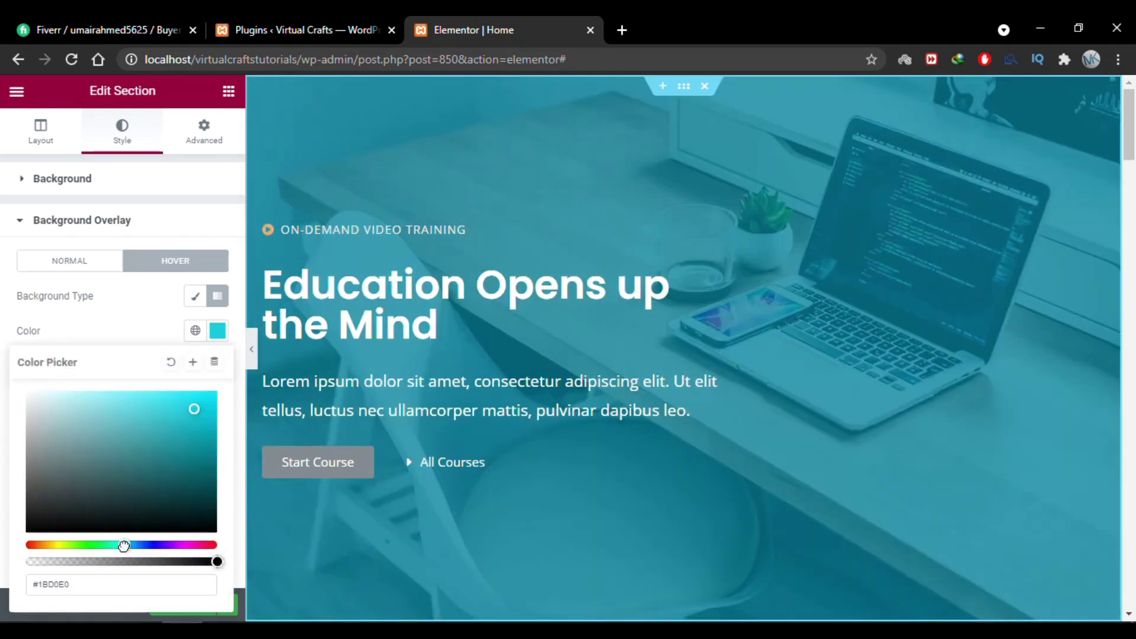
click(3, 415)
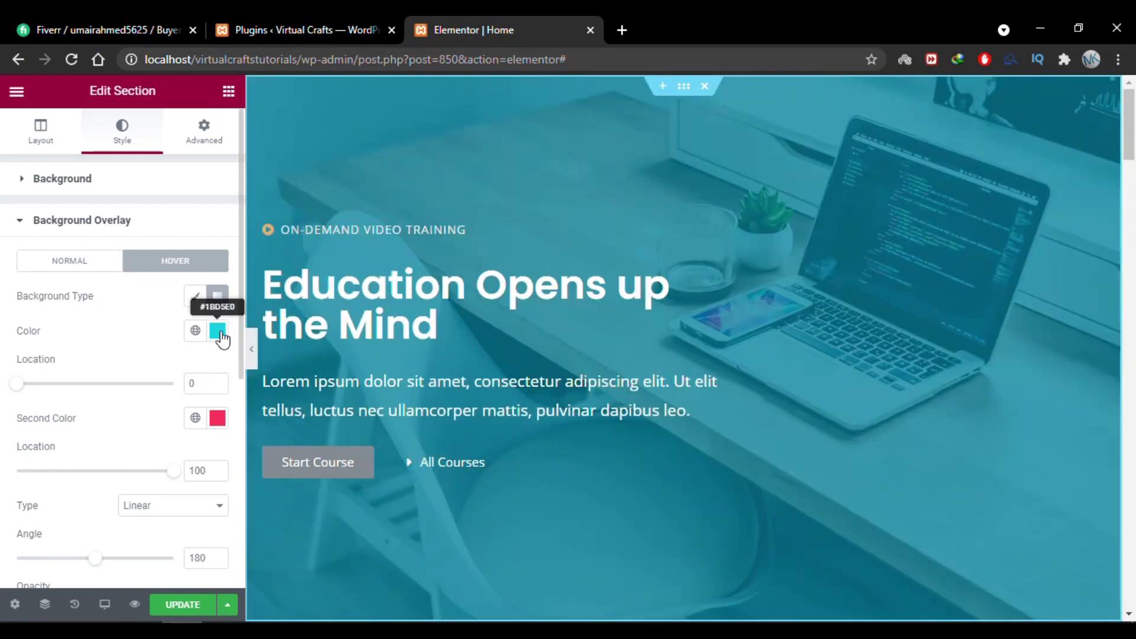
Try #29DDF2 as the hover gradient's second color and replace it with a dark teal.
click(218, 418)
click(121, 332)
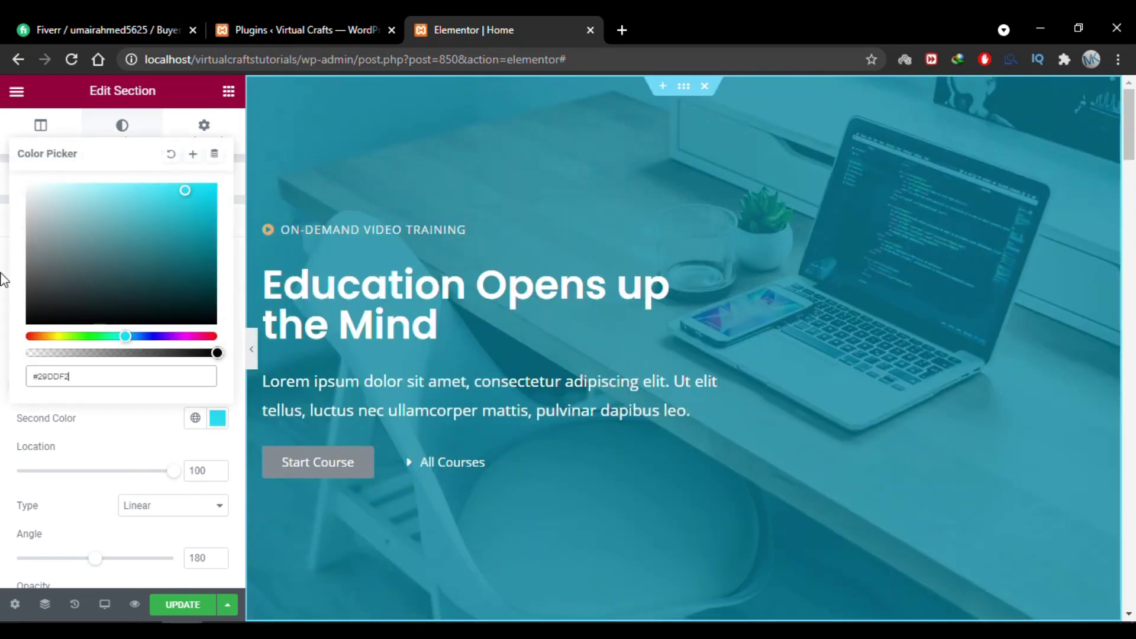
scroll(164, 460, down, 2)
click(164, 460)
click(5, 376)
scroll(218, 331, up, 2)
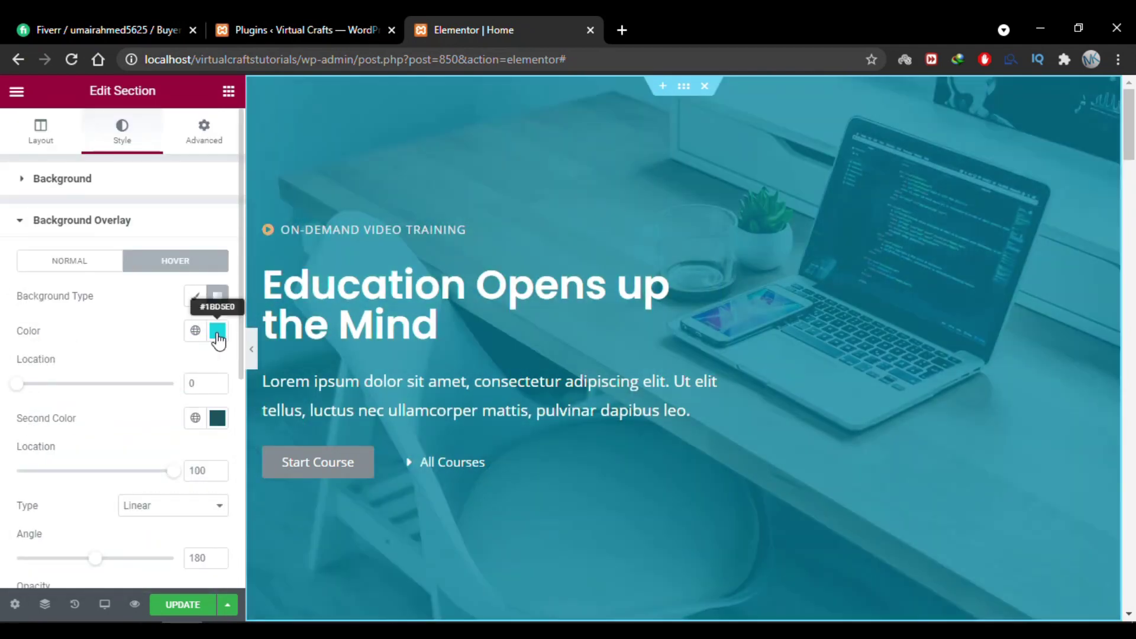
Change the first color of the overlay's hover gradient to #287175.
click(218, 330)
click(137, 464)
click(152, 467)
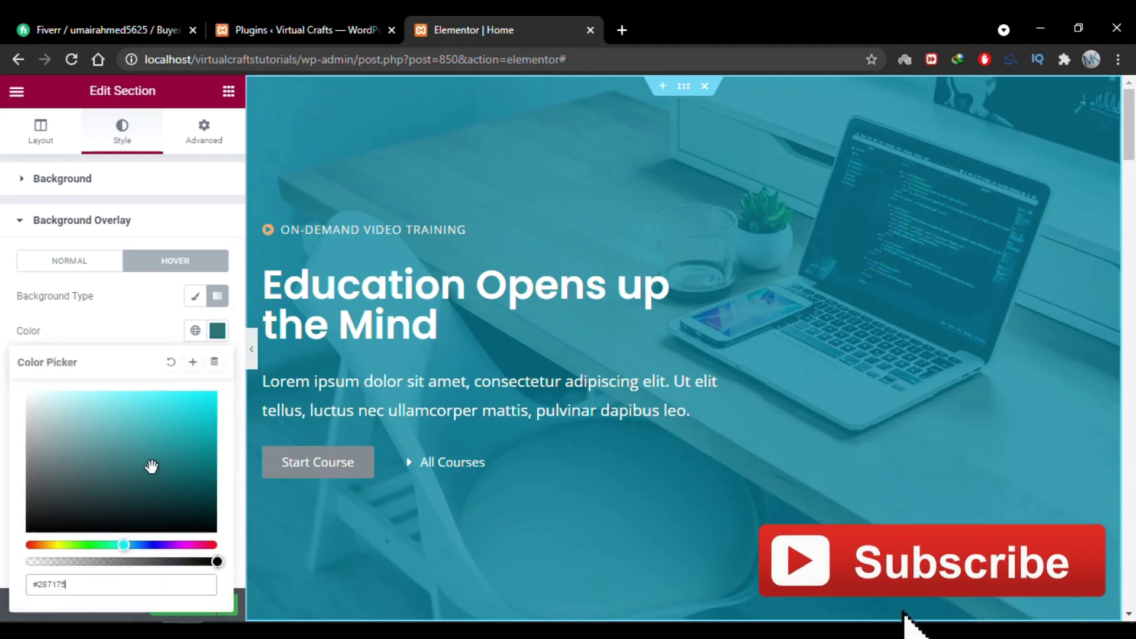
click(5, 358)
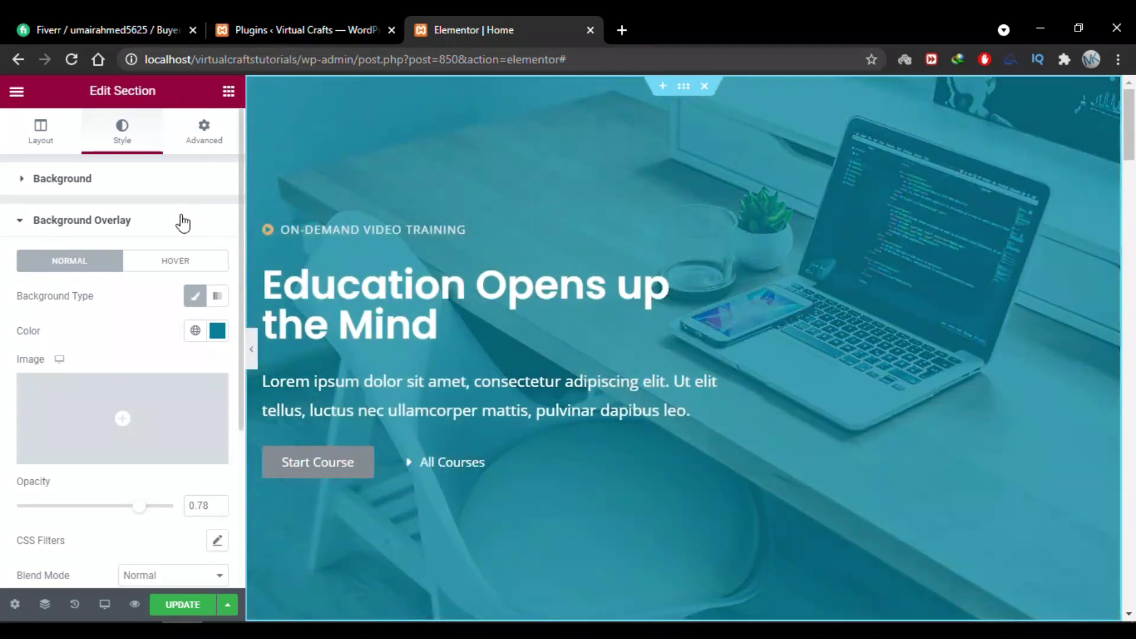
Insert the city skyline photo pexels-photo-2627063.jpeg as the section's background image for the hover state.
click(107, 184)
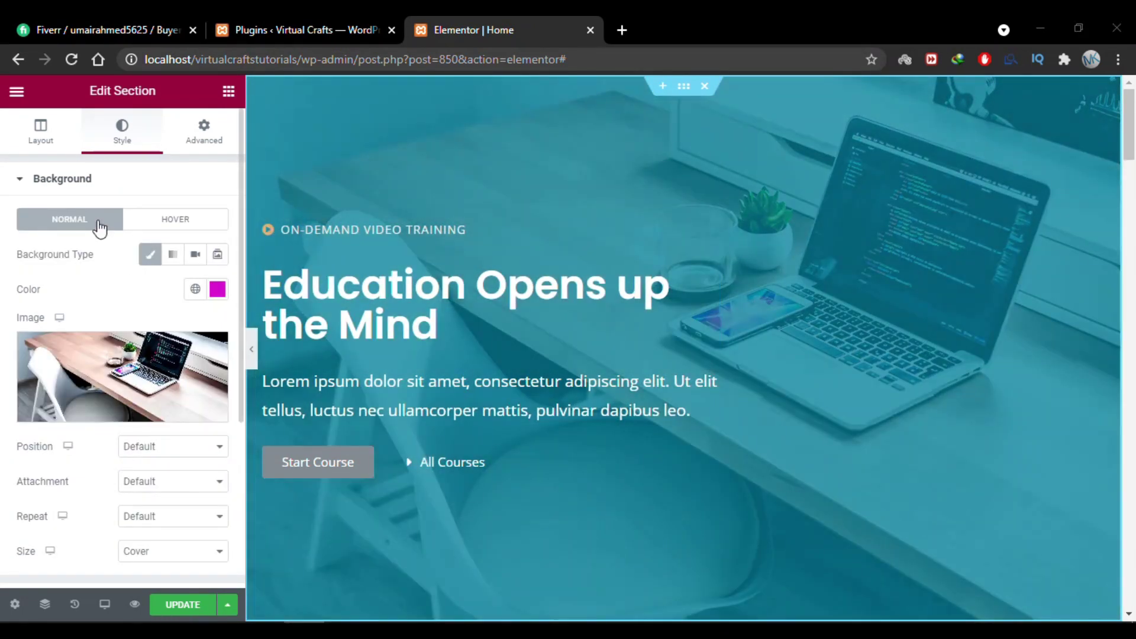
click(175, 227)
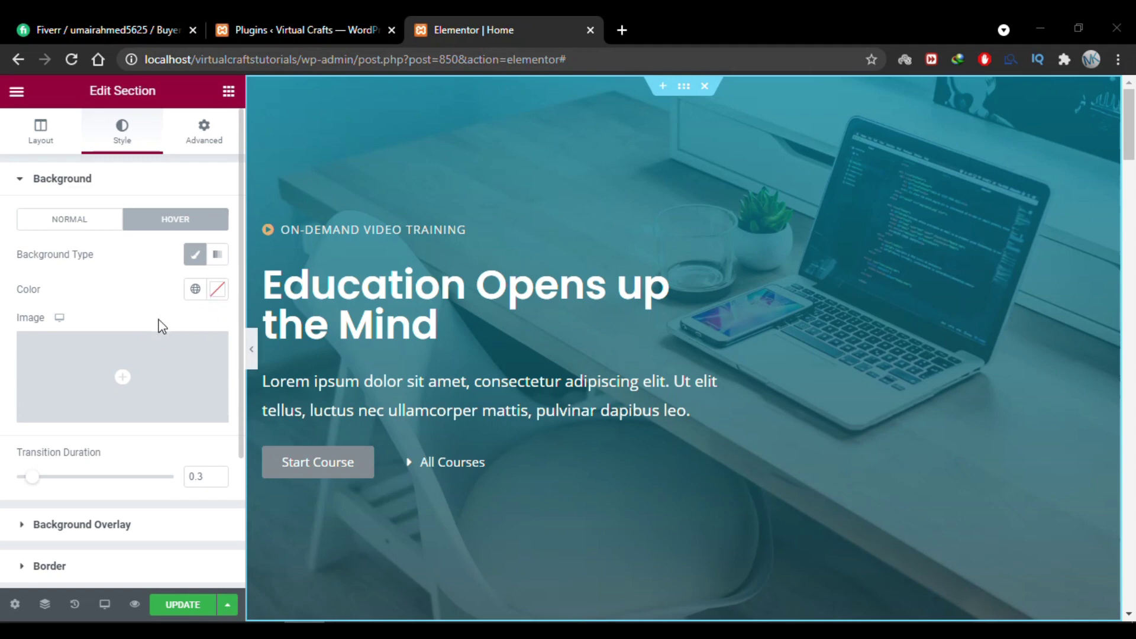
click(160, 367)
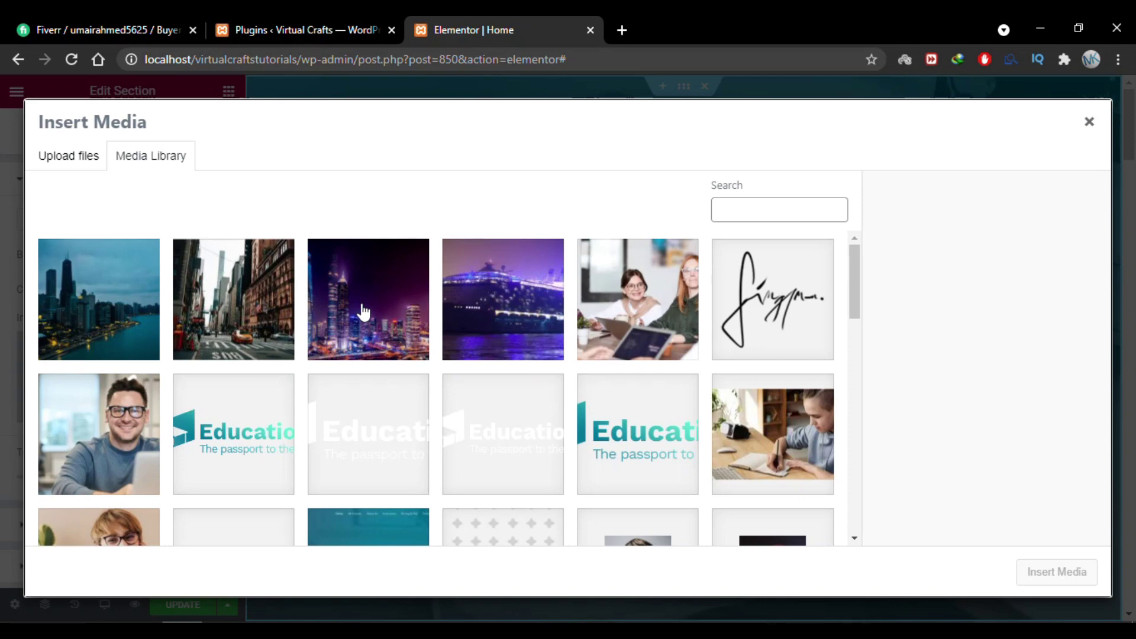
click(106, 298)
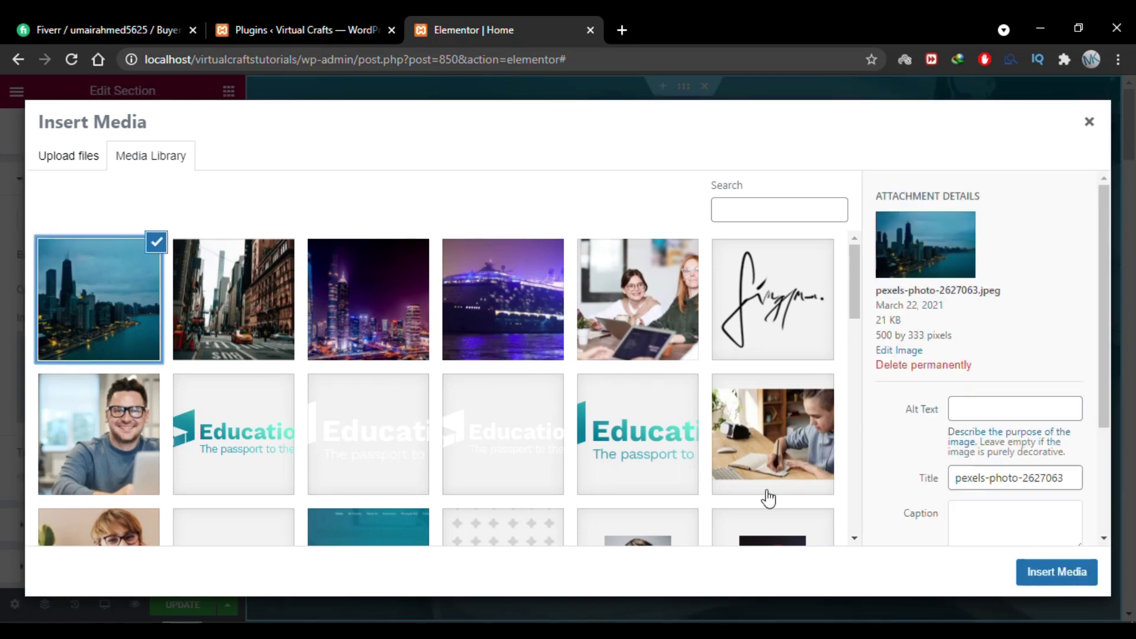
click(1057, 572)
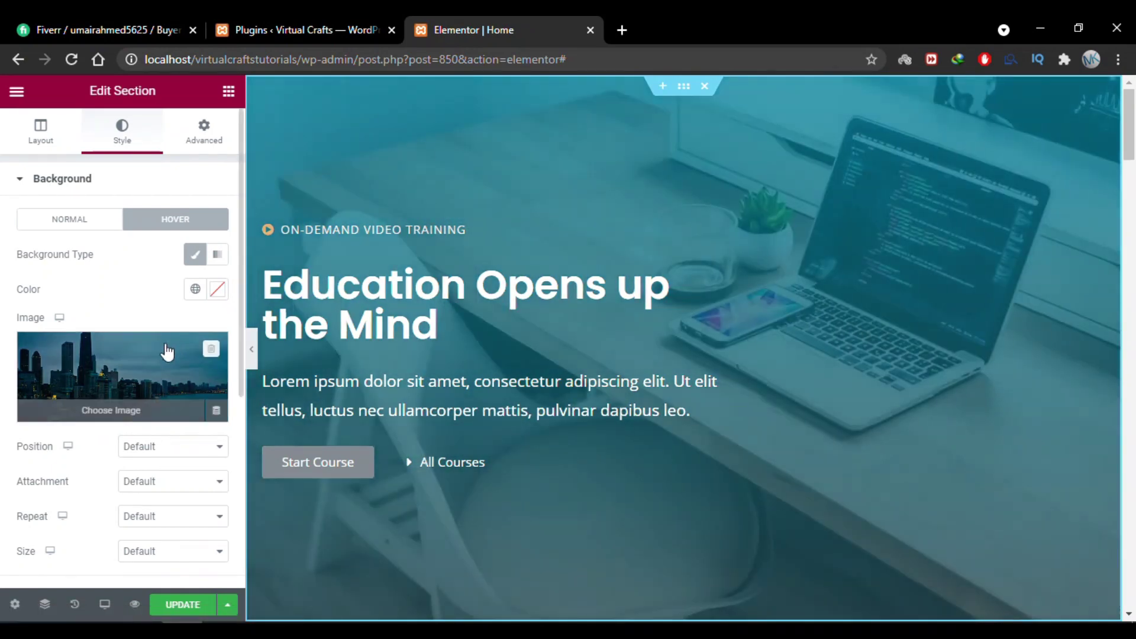
Replace the section's hover-state background image with wordpress.jpg from the media library.
click(128, 372)
scroll(406, 329, down, 9)
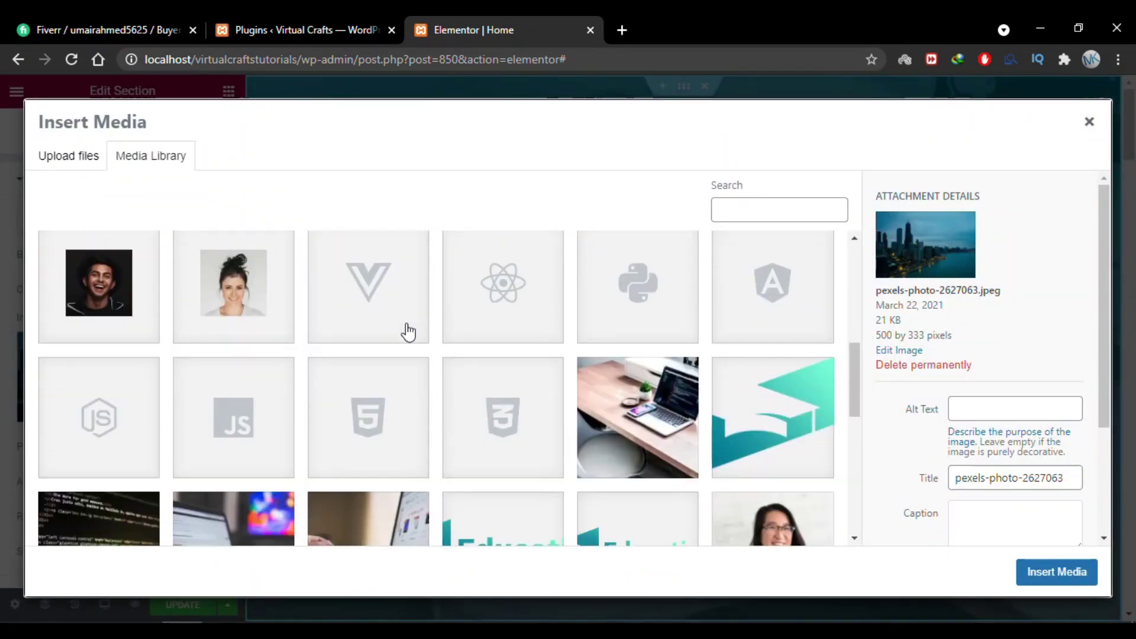
click(233, 424)
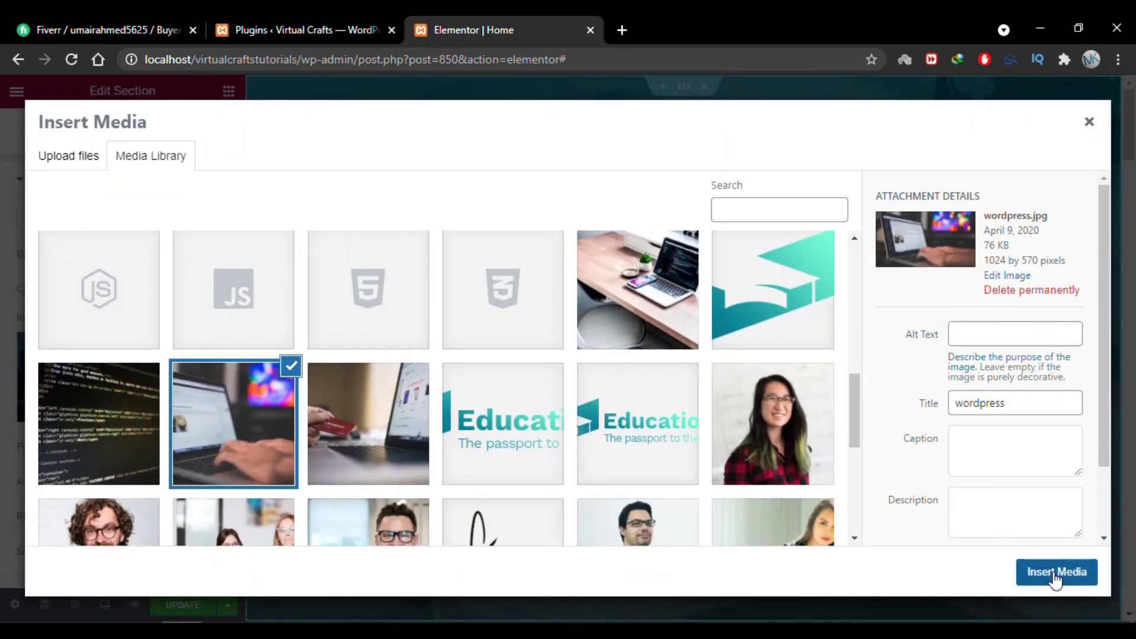
click(1050, 574)
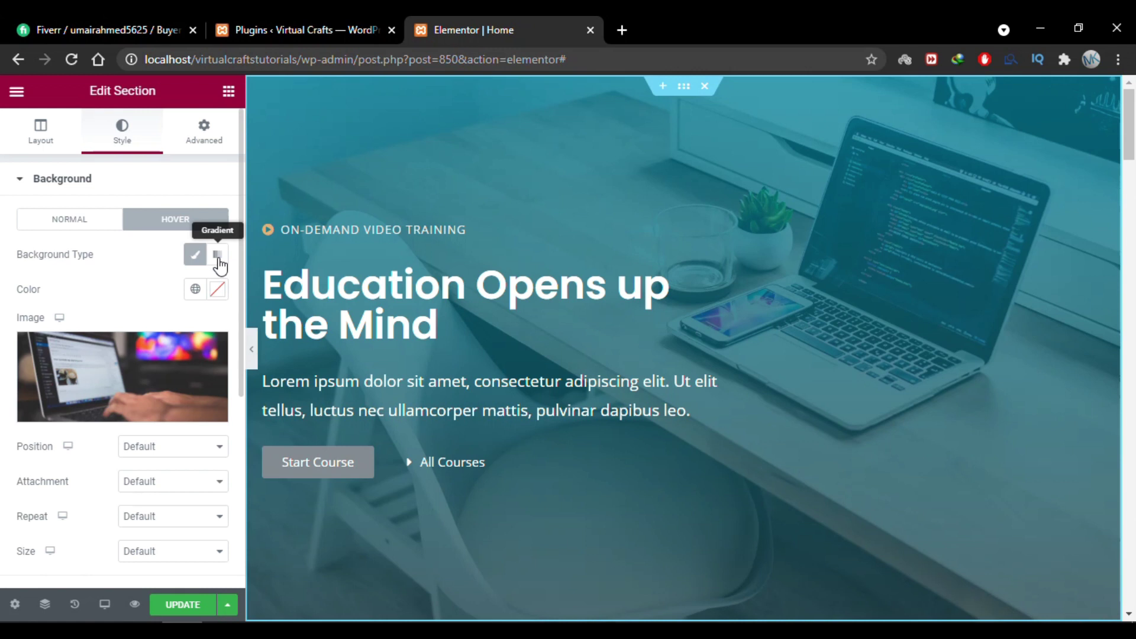
Give the section's hover state a gradient background with near-black #010102 as the first color and blue as the second.
click(218, 256)
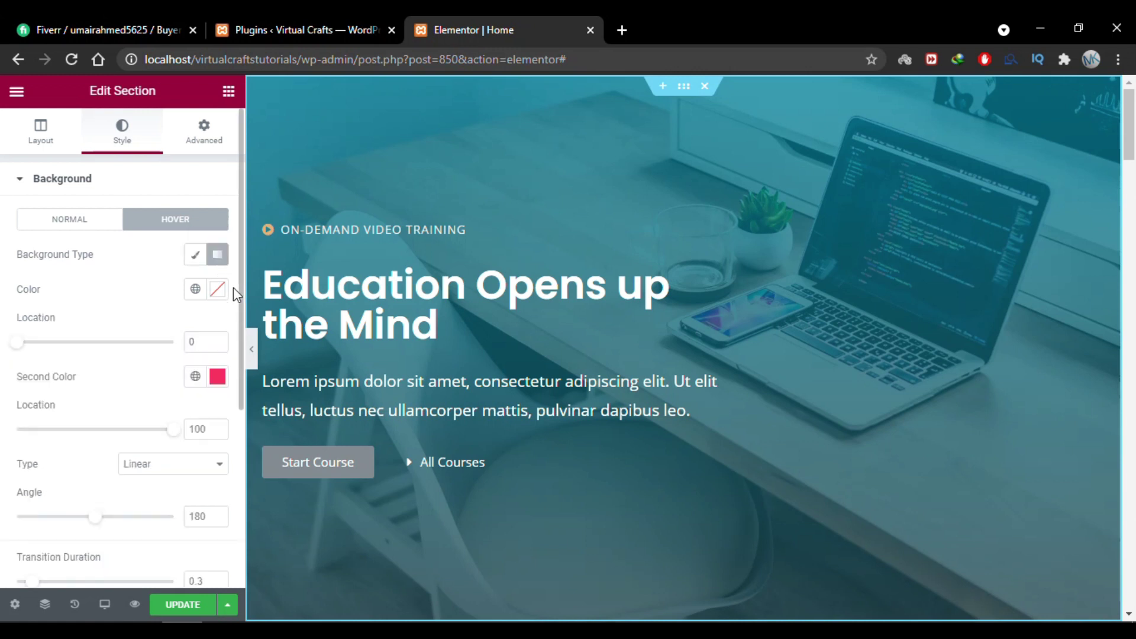
click(217, 377)
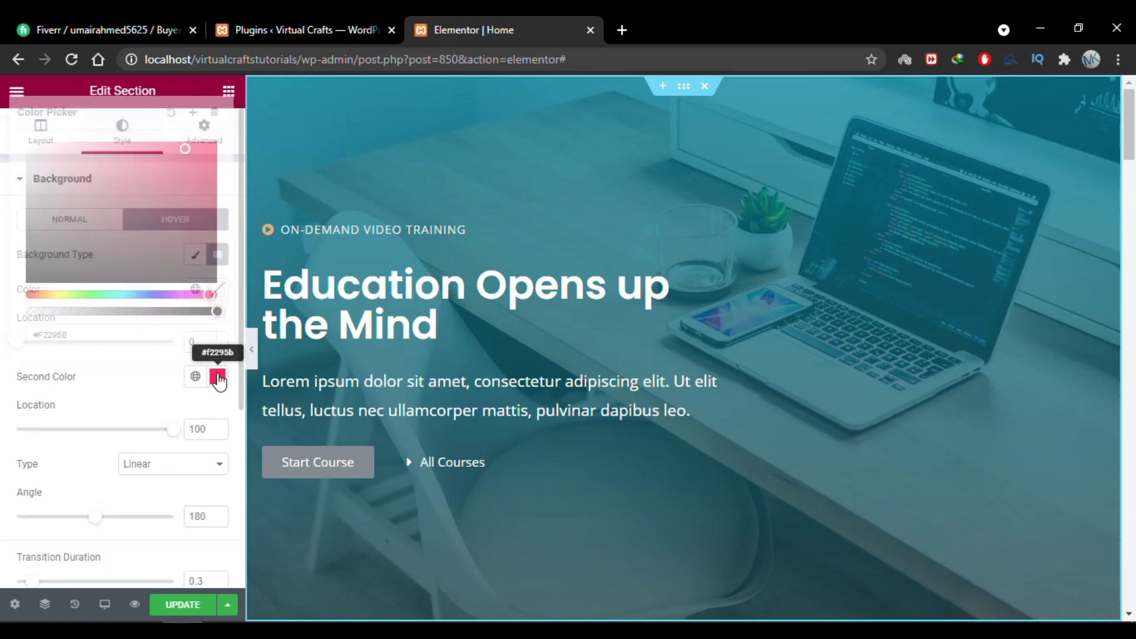
click(131, 295)
click(239, 289)
click(217, 290)
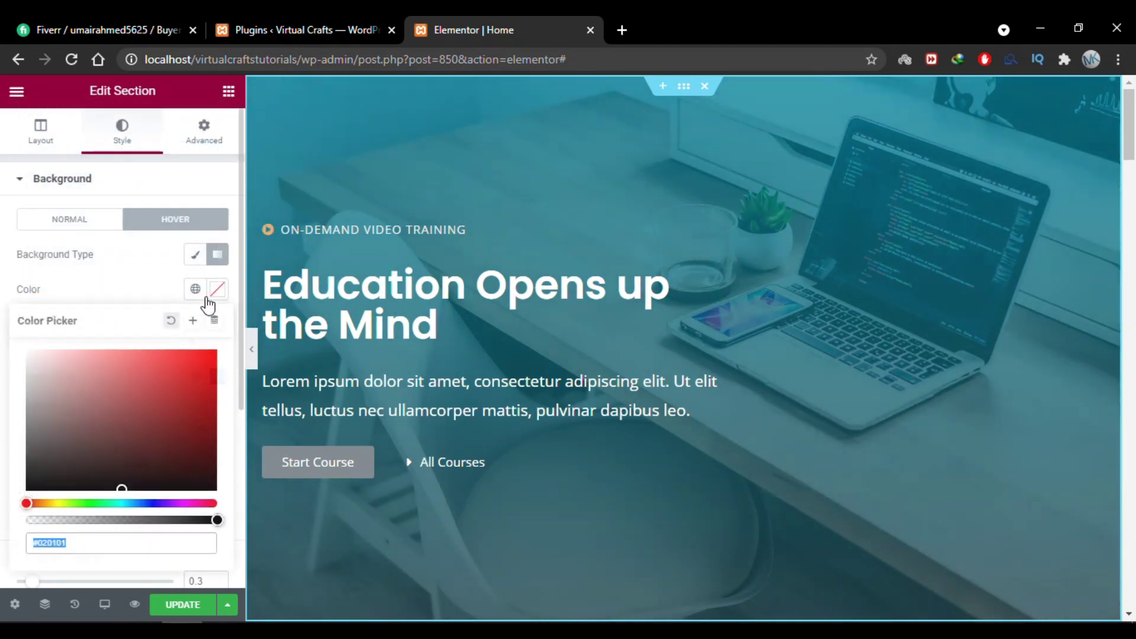
click(140, 503)
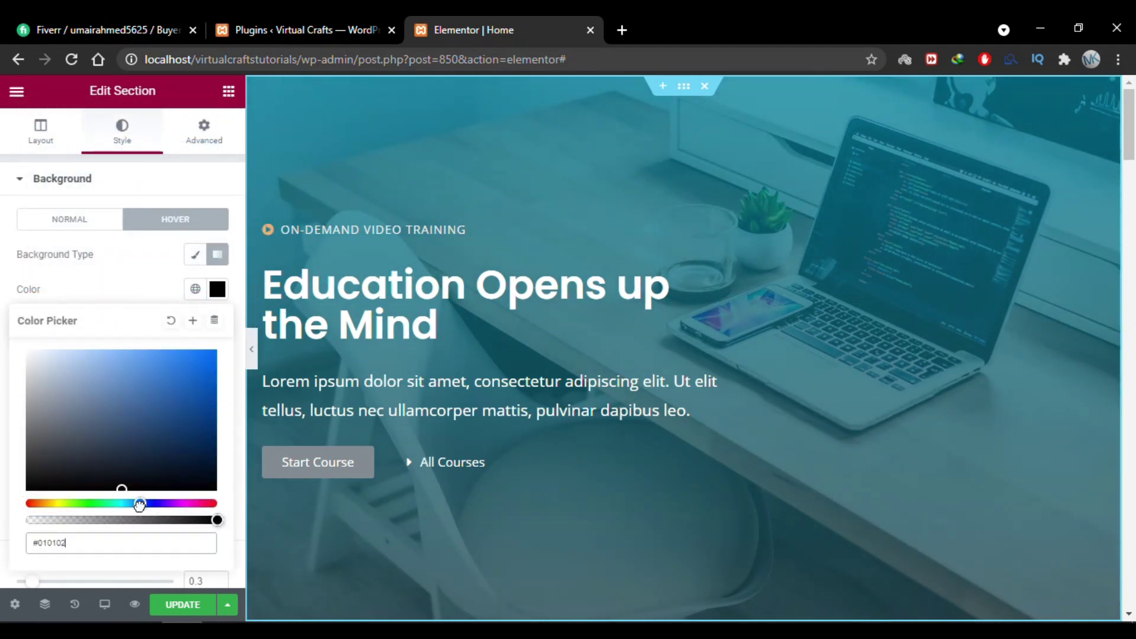
click(6, 355)
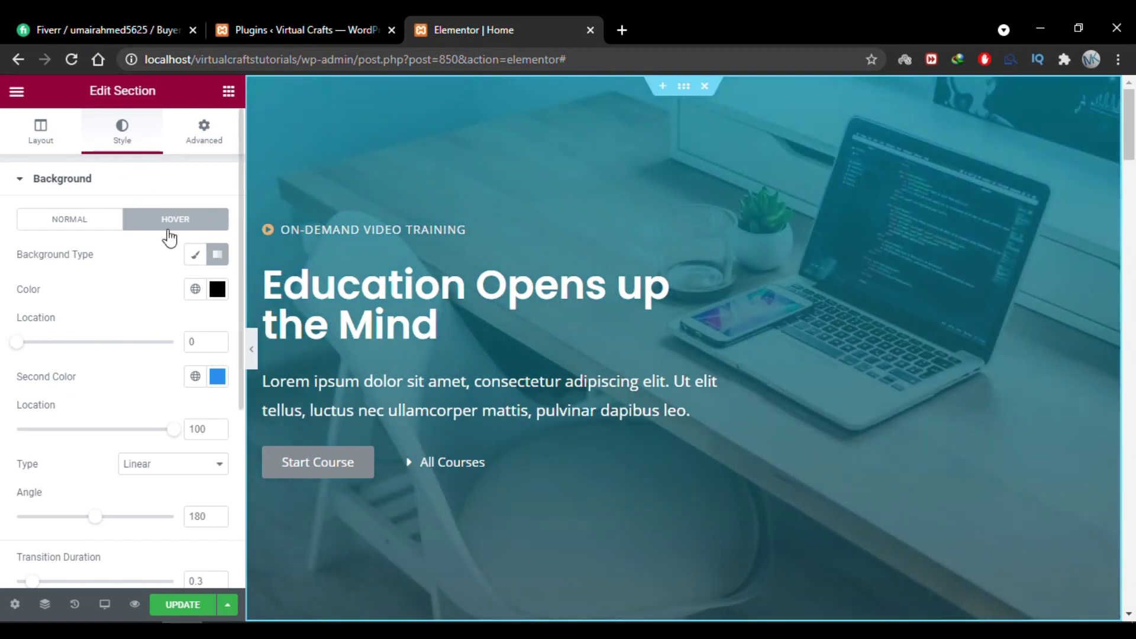
Try a gradient background for the section's normal state and change its background type to video.
click(83, 226)
click(173, 255)
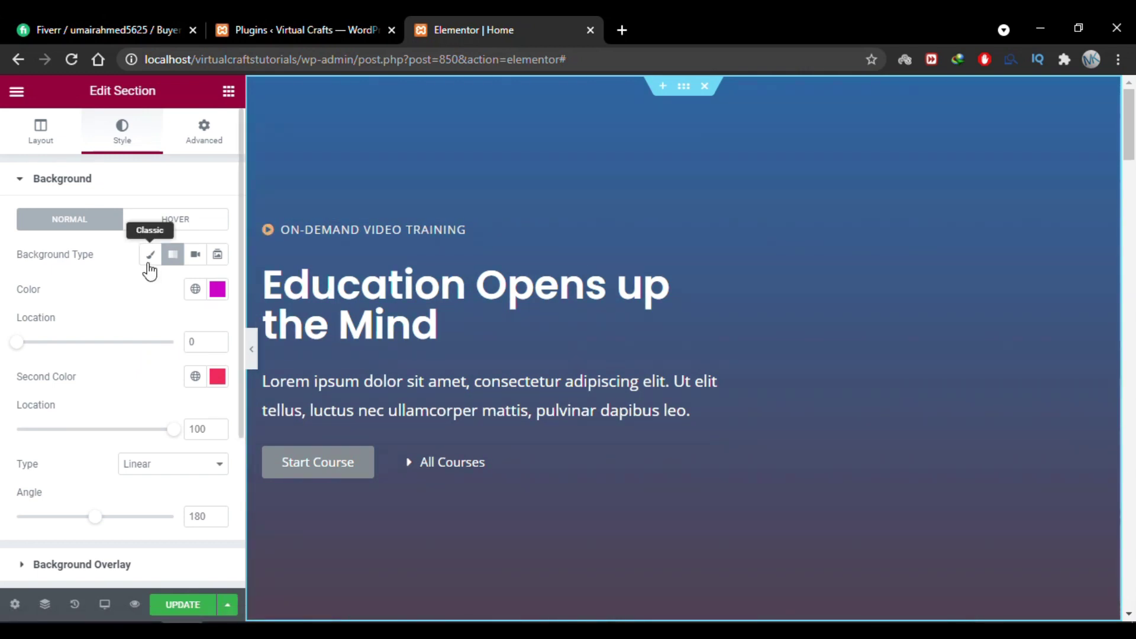
click(196, 255)
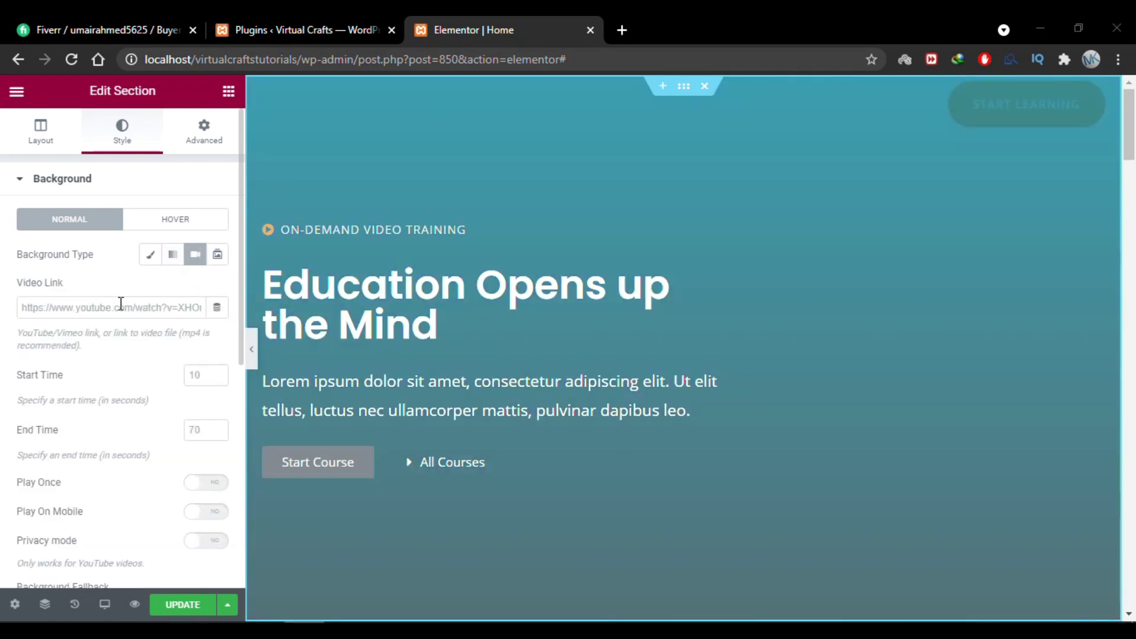
Open the YouTube motion graphics video youtube.com/watch?v=jnLSYfObARA in a new browser tab and check its playback.
click(623, 30)
text(https://www.youtube.com/watch?v=jnLSYfObARA&list=PLGmxyVGSCDKvmLlnHxJ9VdiwEb82Lxd2E&ab_channel=NOCOPYRIGHTMOTIONGRAPHICS)
key(Return)
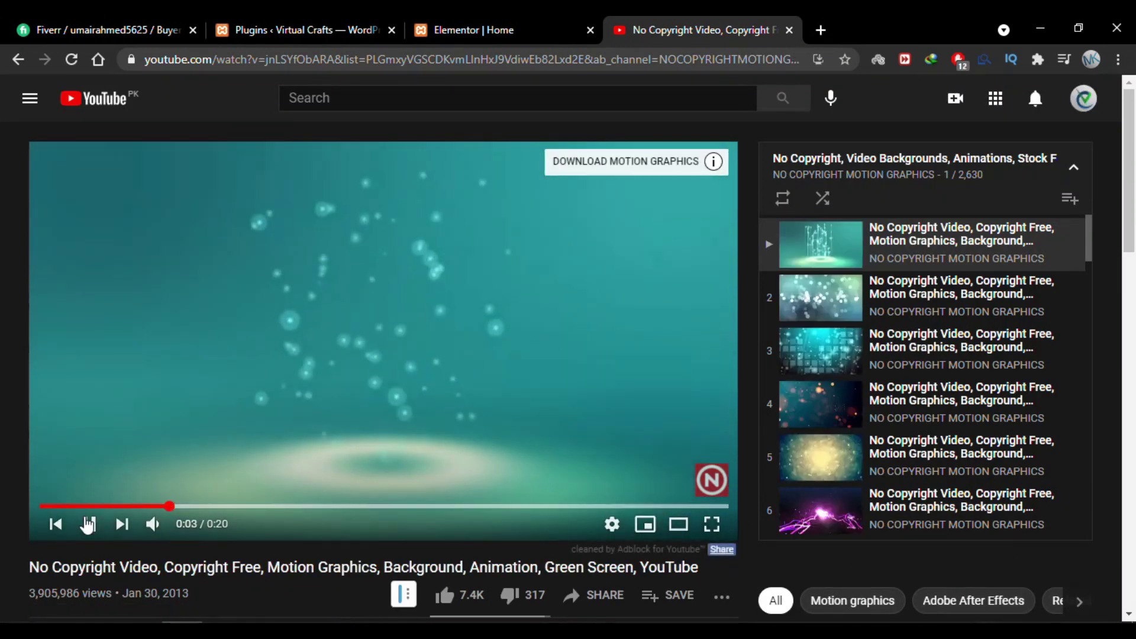
click(90, 524)
click(90, 524)
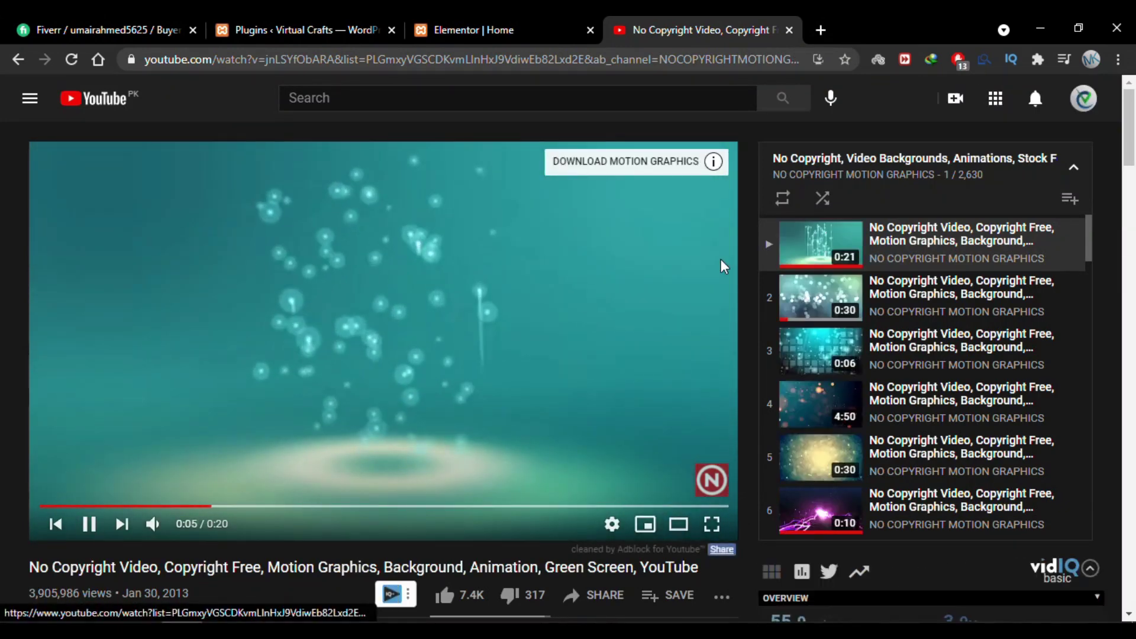
Return to the Elementor tab and paste the YouTube video's link as the section's background video link.
click(518, 23)
key(ctrl+v)
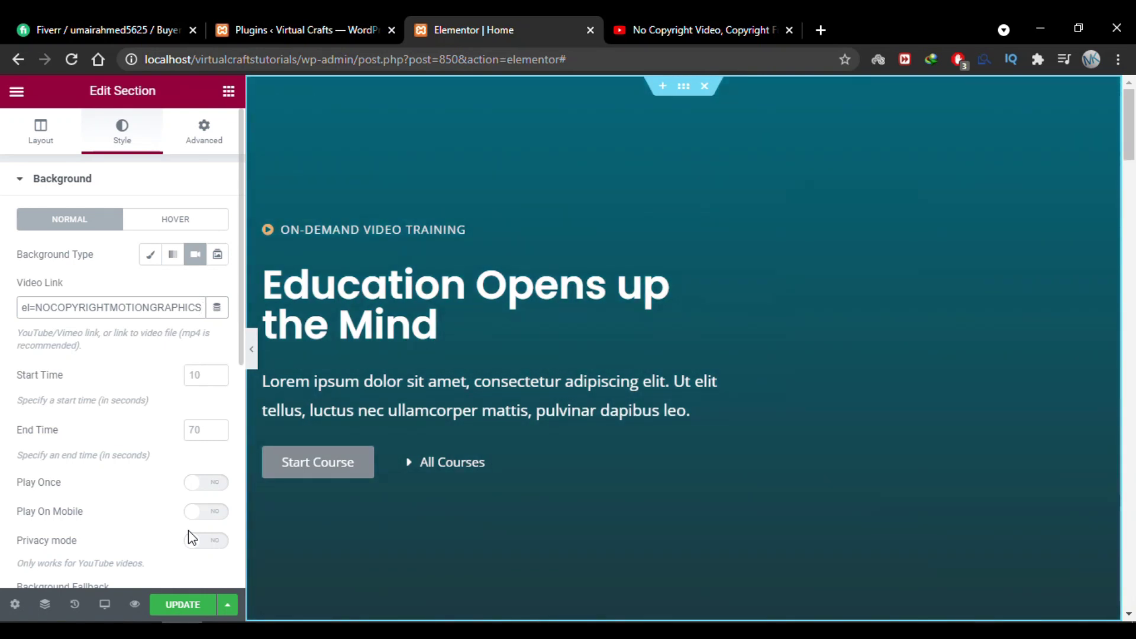
Switch back to the YouTube tab with the motion graphics playlist.
click(673, 27)
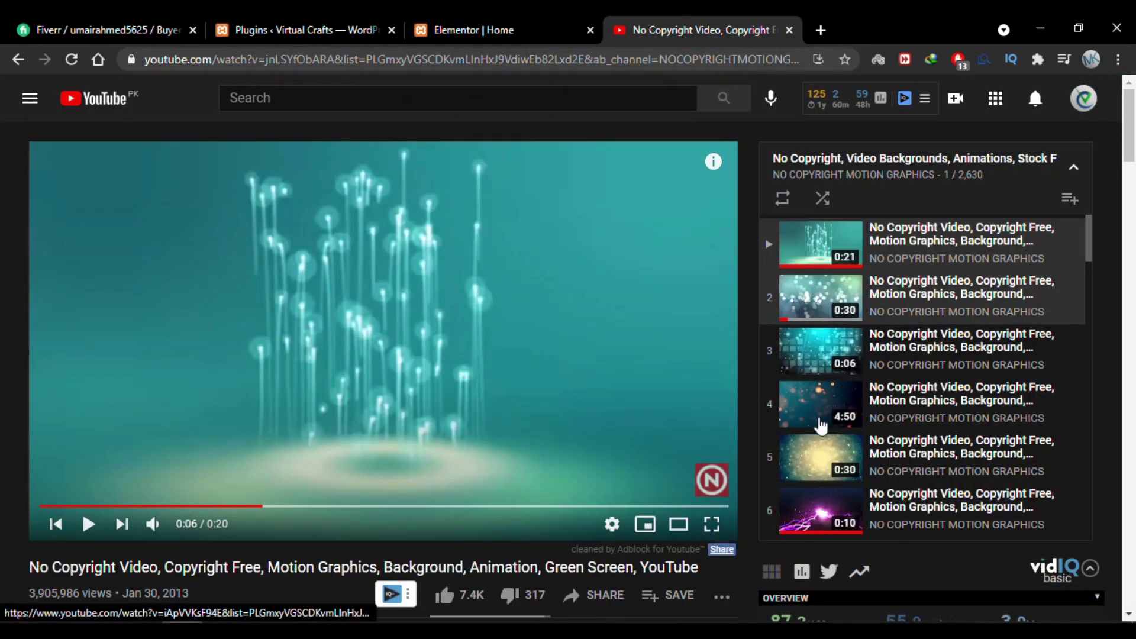